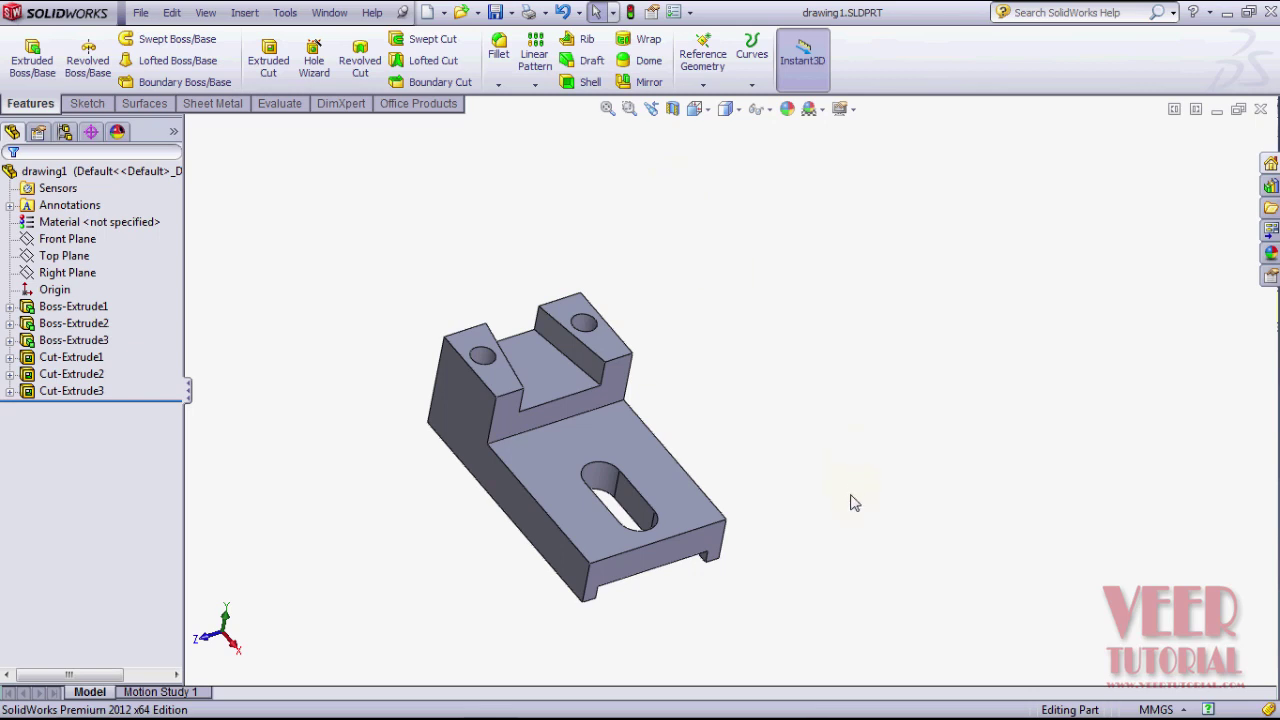
# Step: Orbit and zoom the slotted bracket part to inspect it
pyautogui.moveTo(849, 503)
pyautogui.mouseDown(button='middle')
pyautogui.moveTo(920, 317)
pyautogui.moveTo(875, 501)
pyautogui.mouseUp(button='middle')
pyautogui.scroll(2, 875, 501)
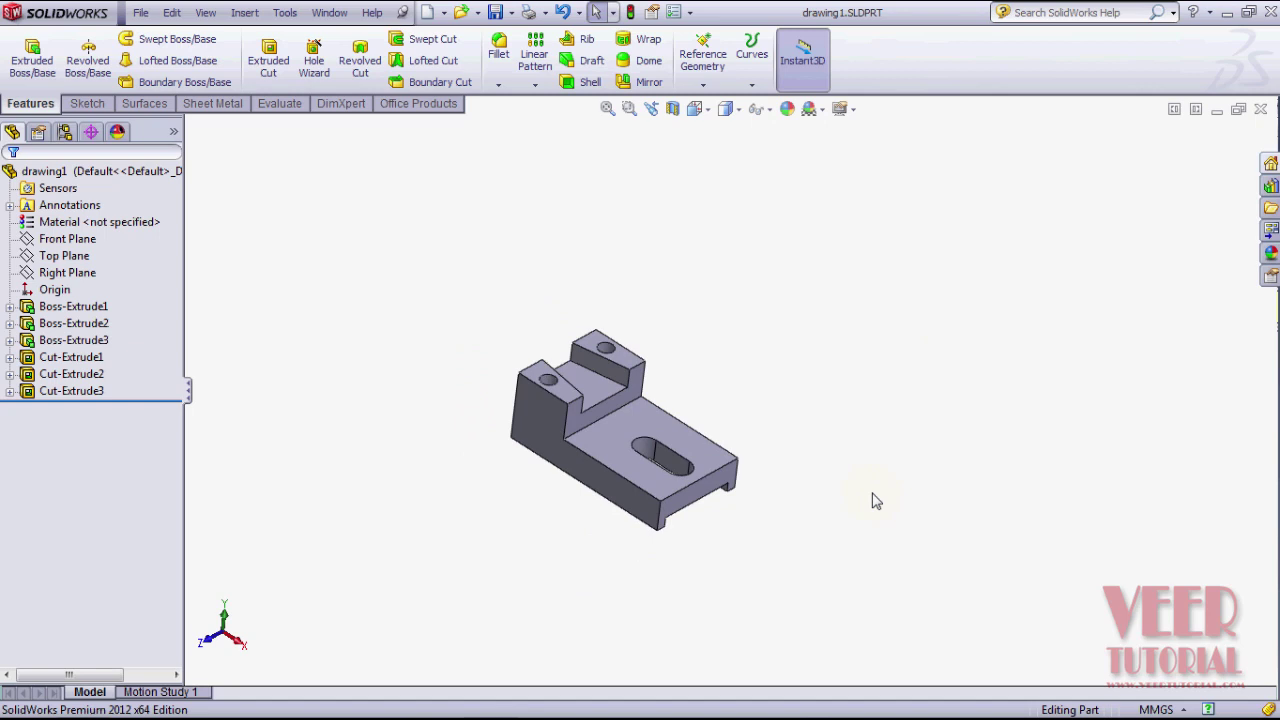
pyautogui.scroll(1, 768, 428)
pyautogui.scroll(-1, 768, 428)
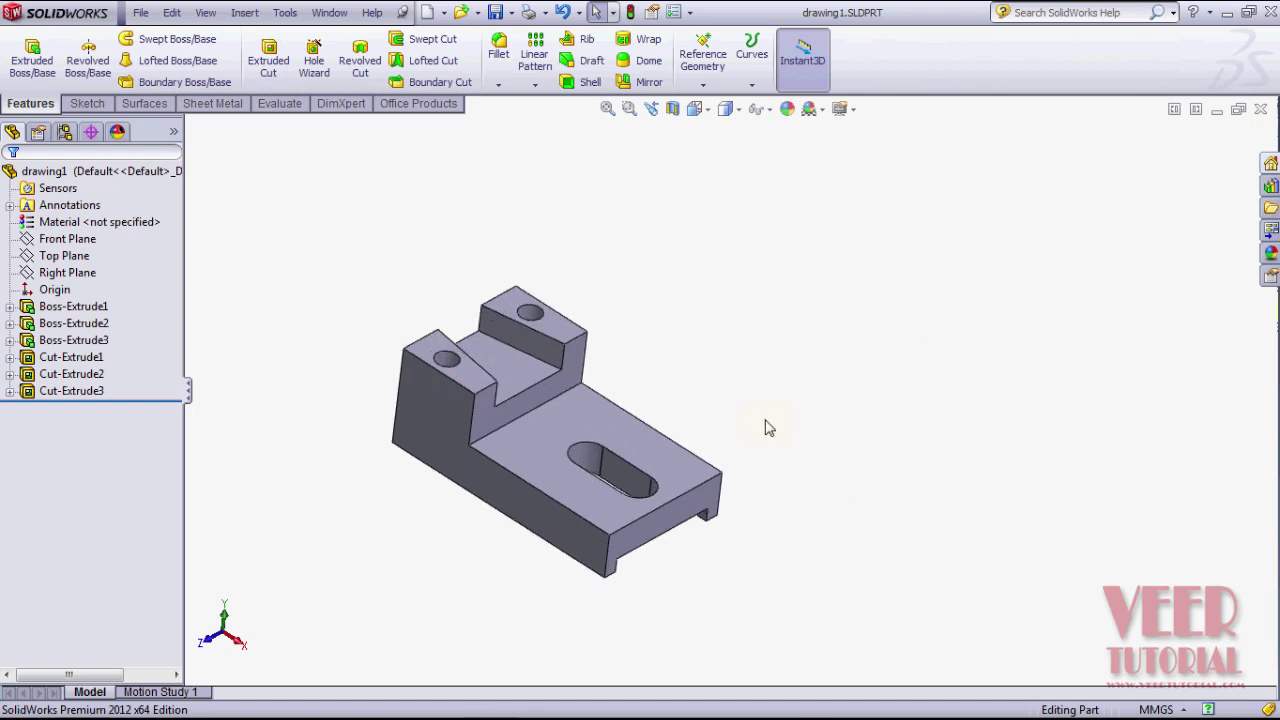
pyautogui.scroll(-1, 692, 344)
pyautogui.scroll(1, 840, 372)
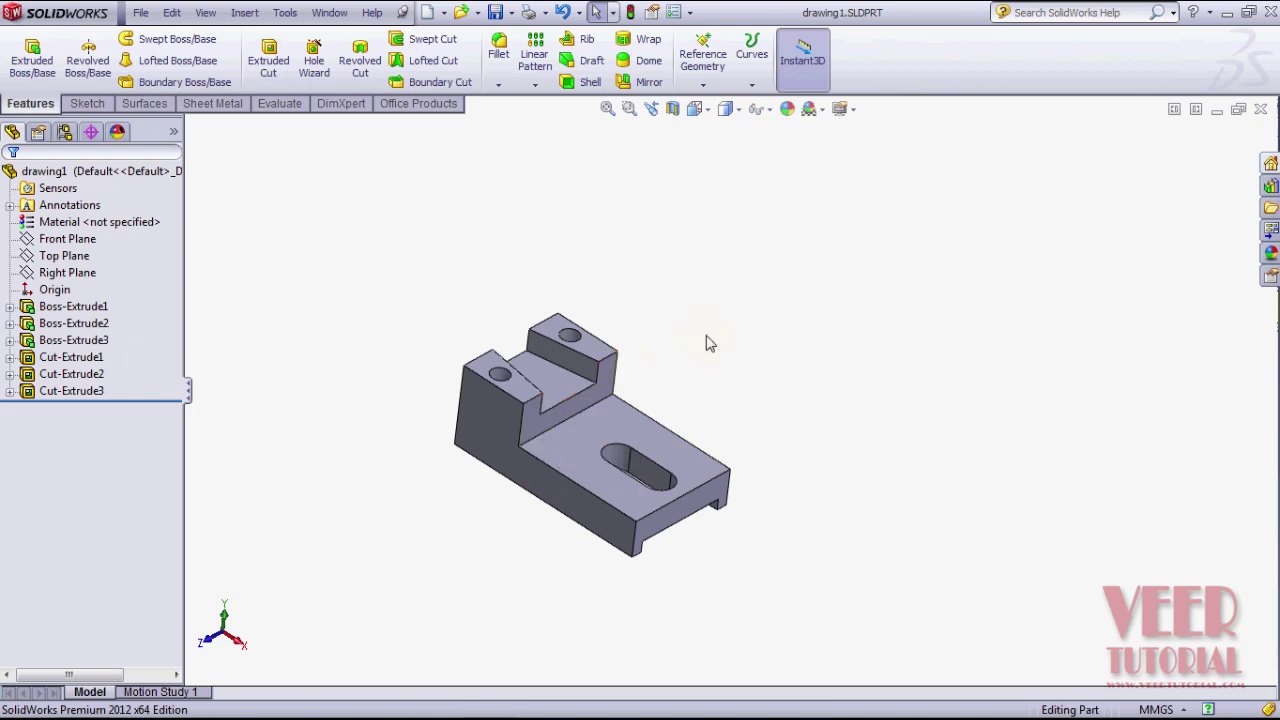
pyautogui.scroll(-1, 735, 420)
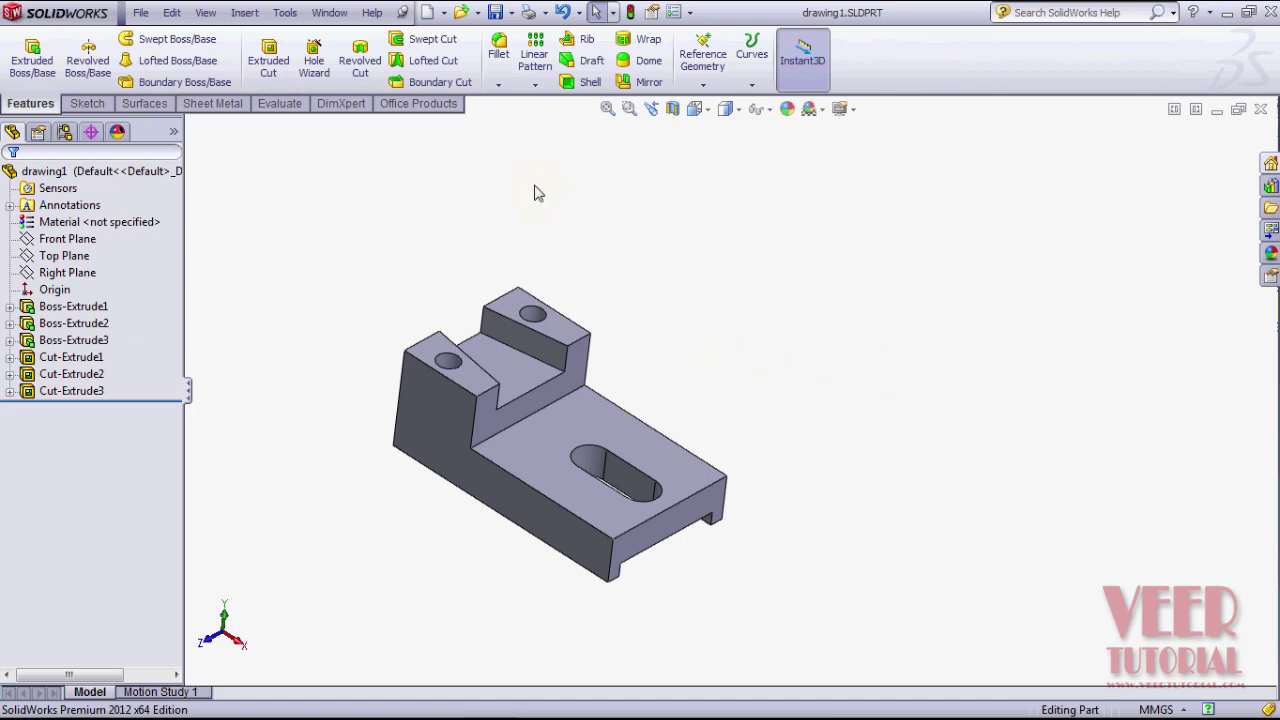
# Step: Create a new drawing from the bracket with Make Drawing from Part/Assembly
pyautogui.click(445, 13)
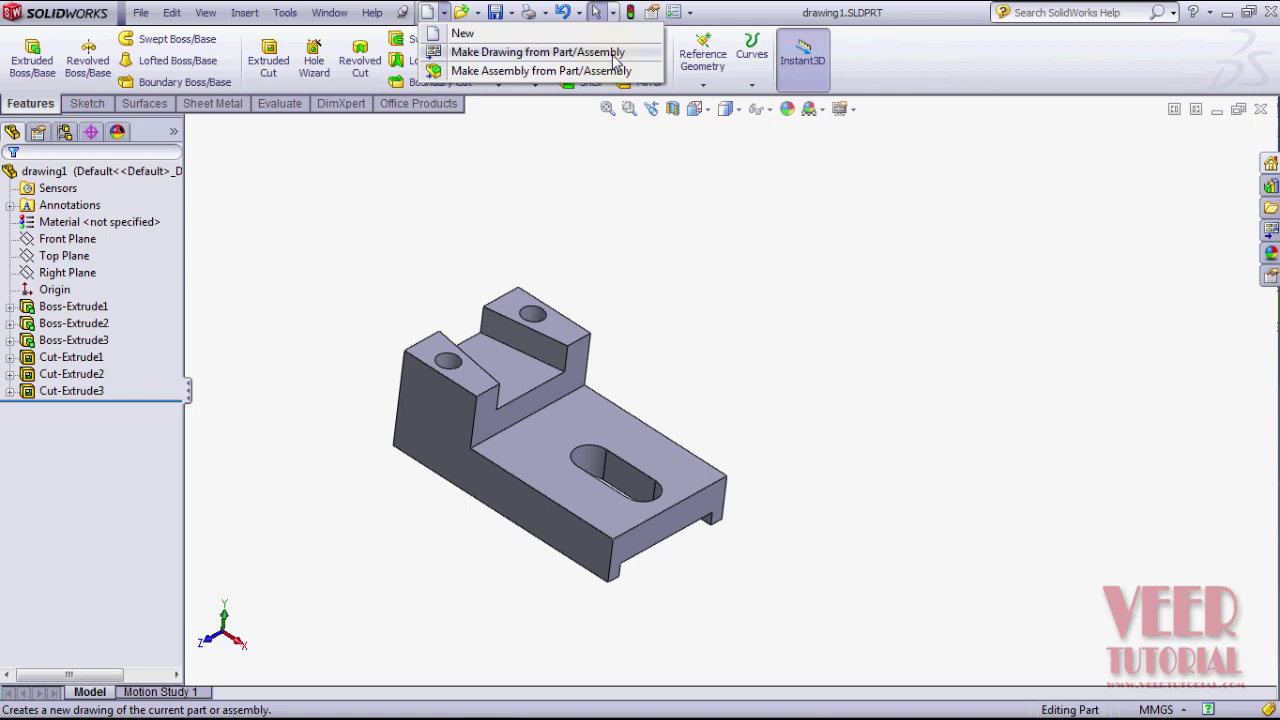
pyautogui.click(583, 157)
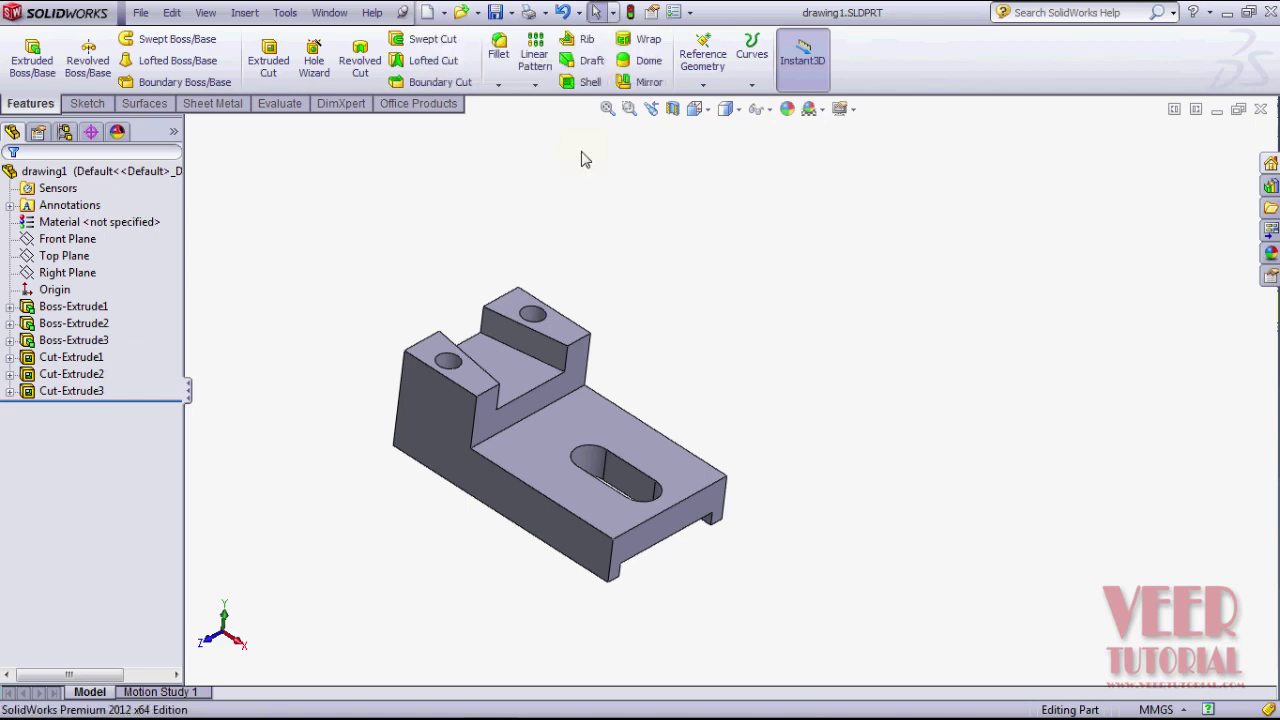
pyautogui.click(427, 14)
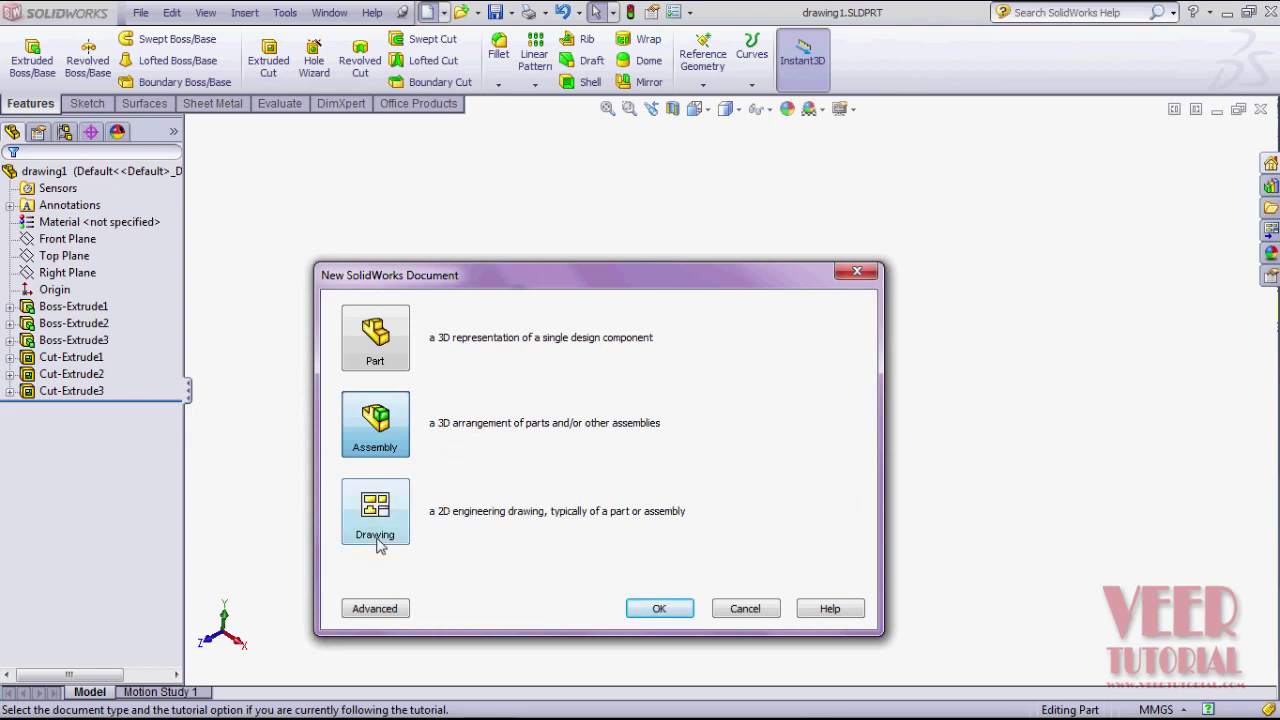
pyautogui.click(748, 609)
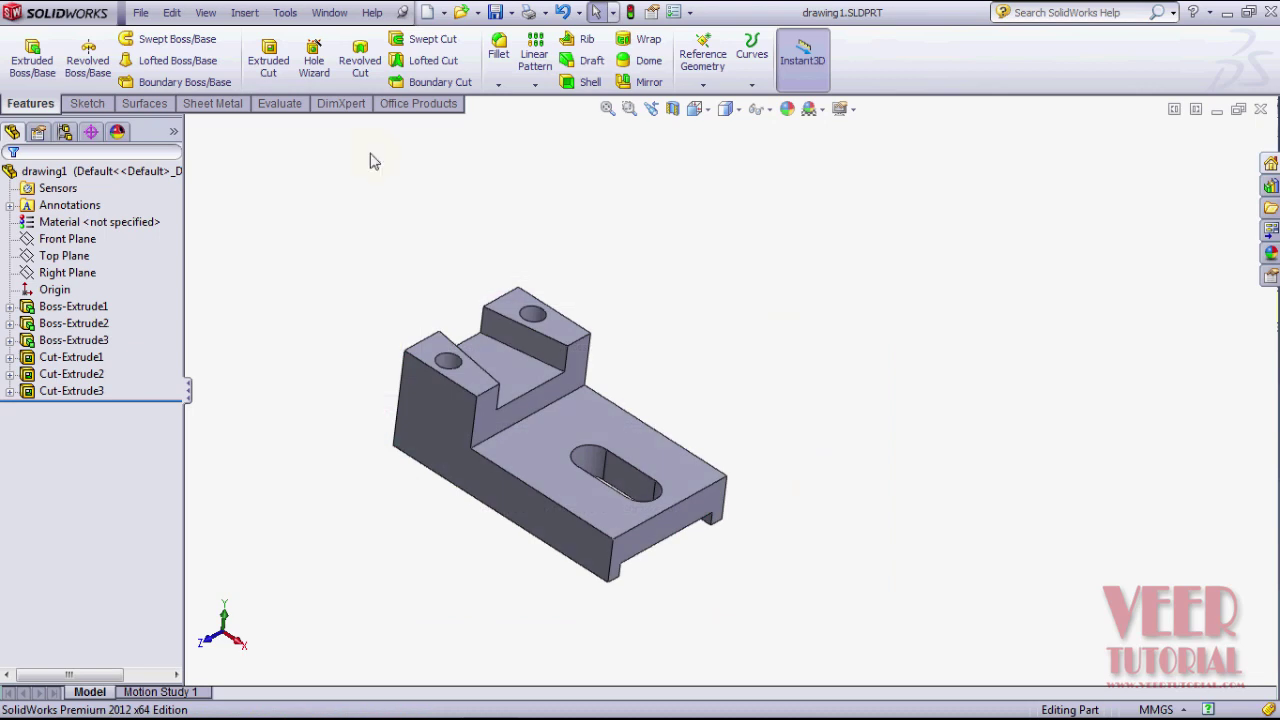
pyautogui.click(141, 13)
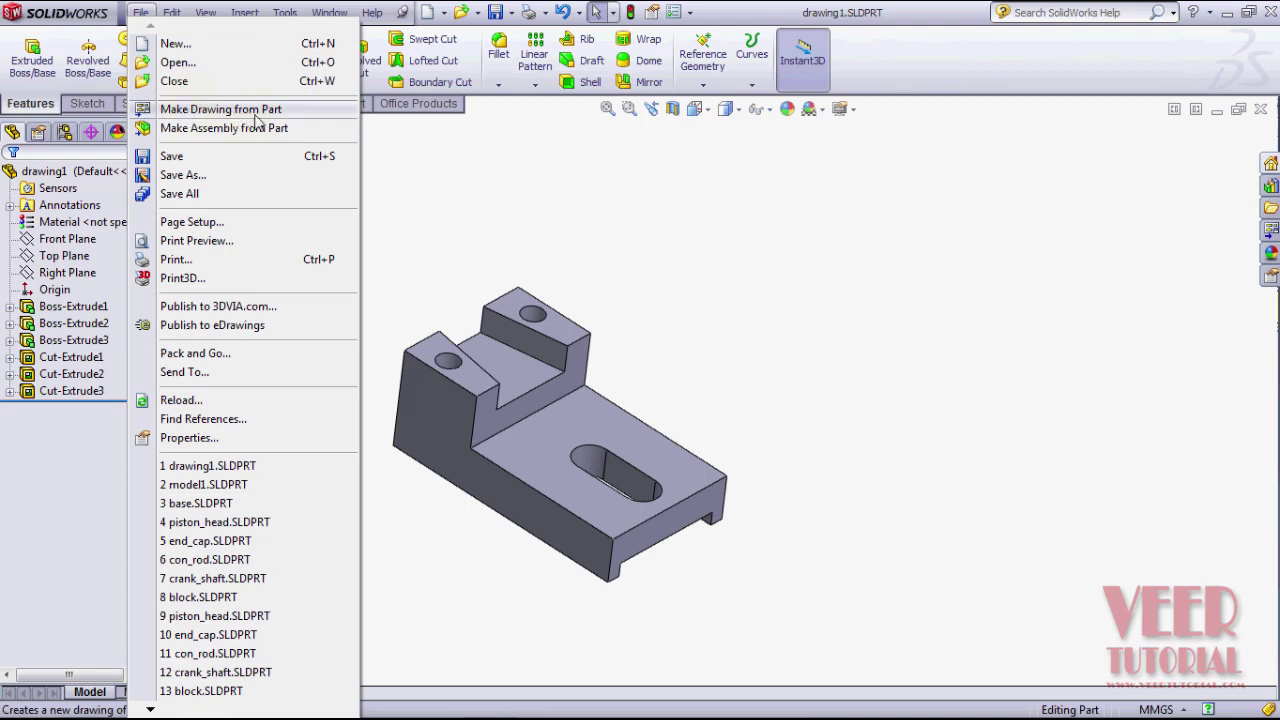
pyautogui.click(660, 265)
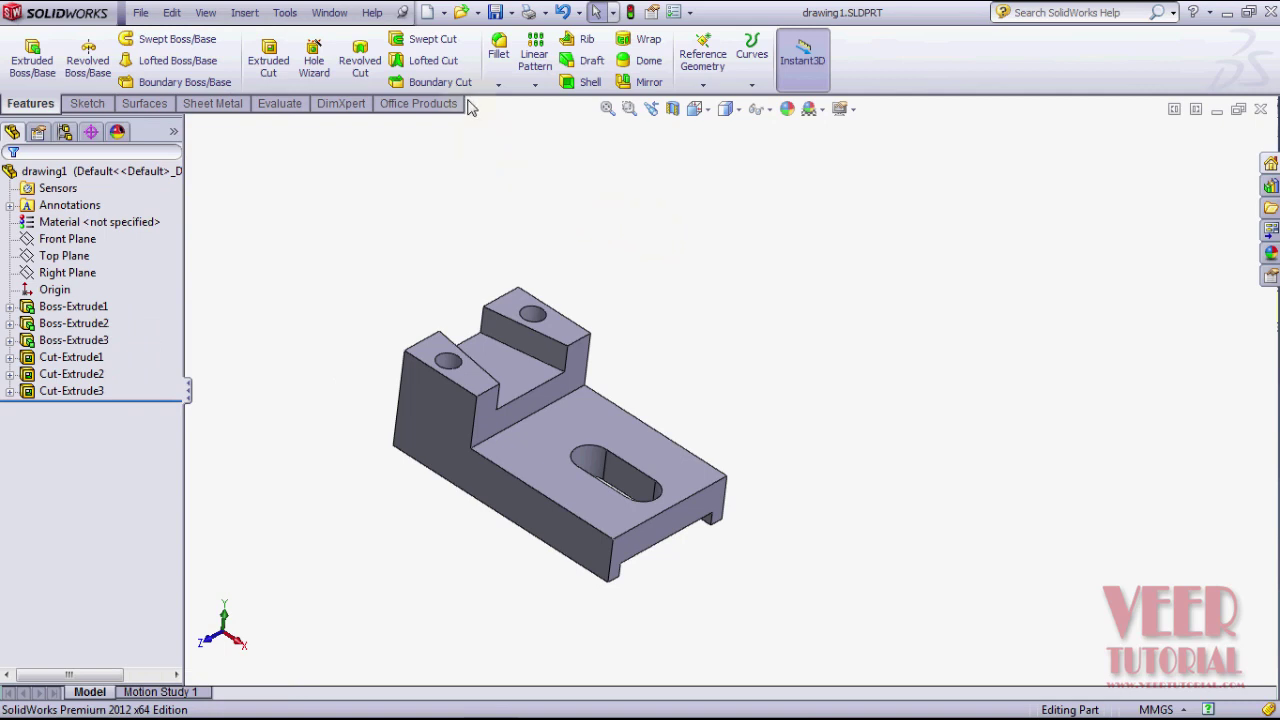
pyautogui.click(444, 13)
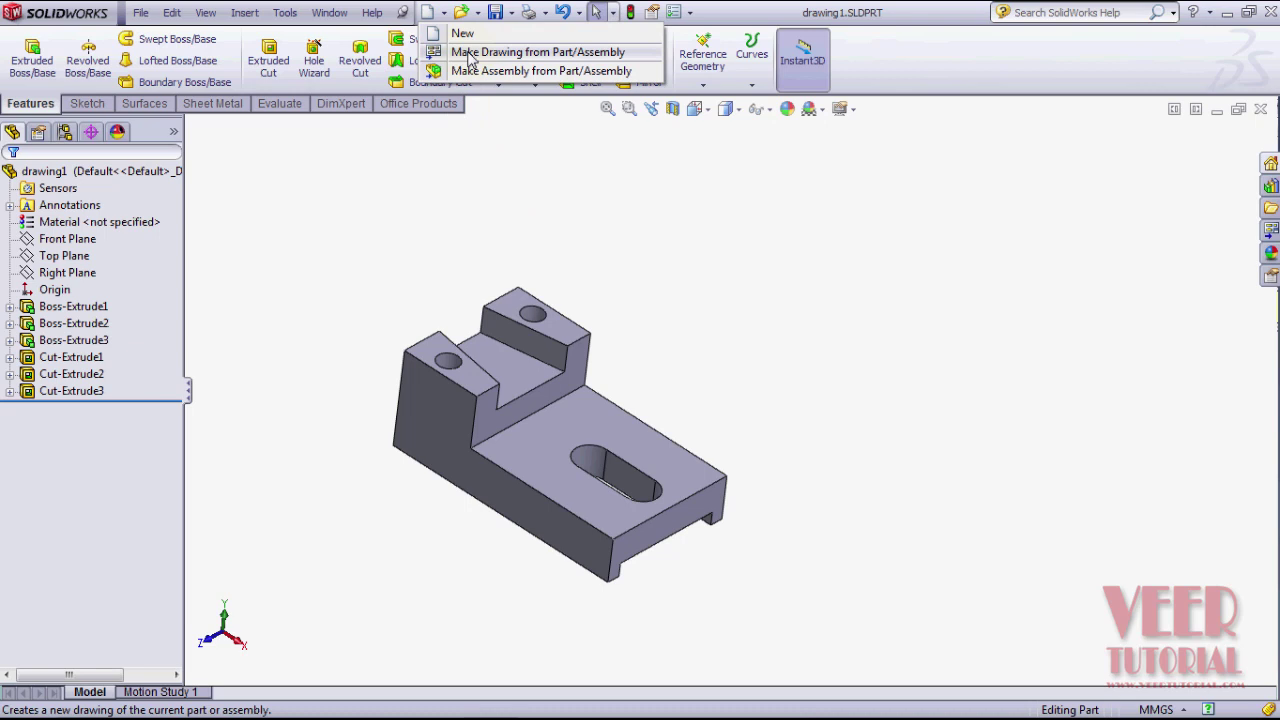
pyautogui.click(470, 55)
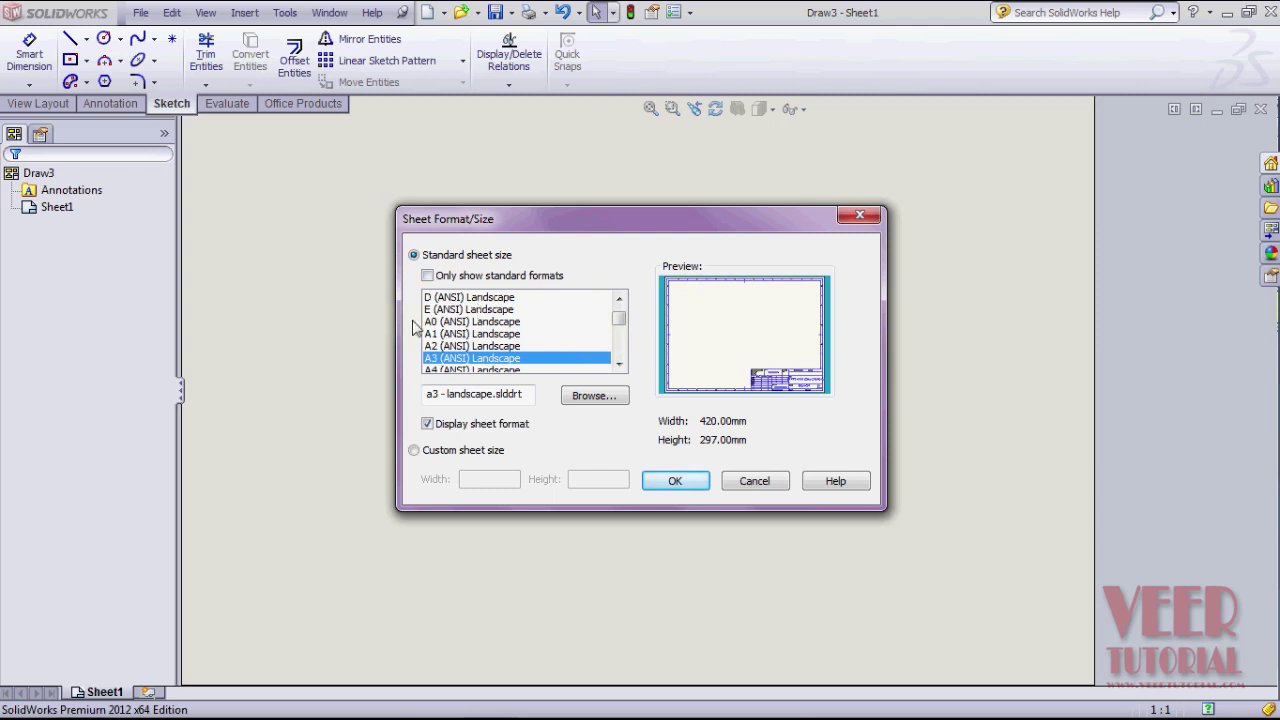
# Step: Pick A2 (ANSI) Landscape and scroll through the standard sheet size list
pyautogui.click(482, 347)
pyautogui.scroll(-2, 482, 350)
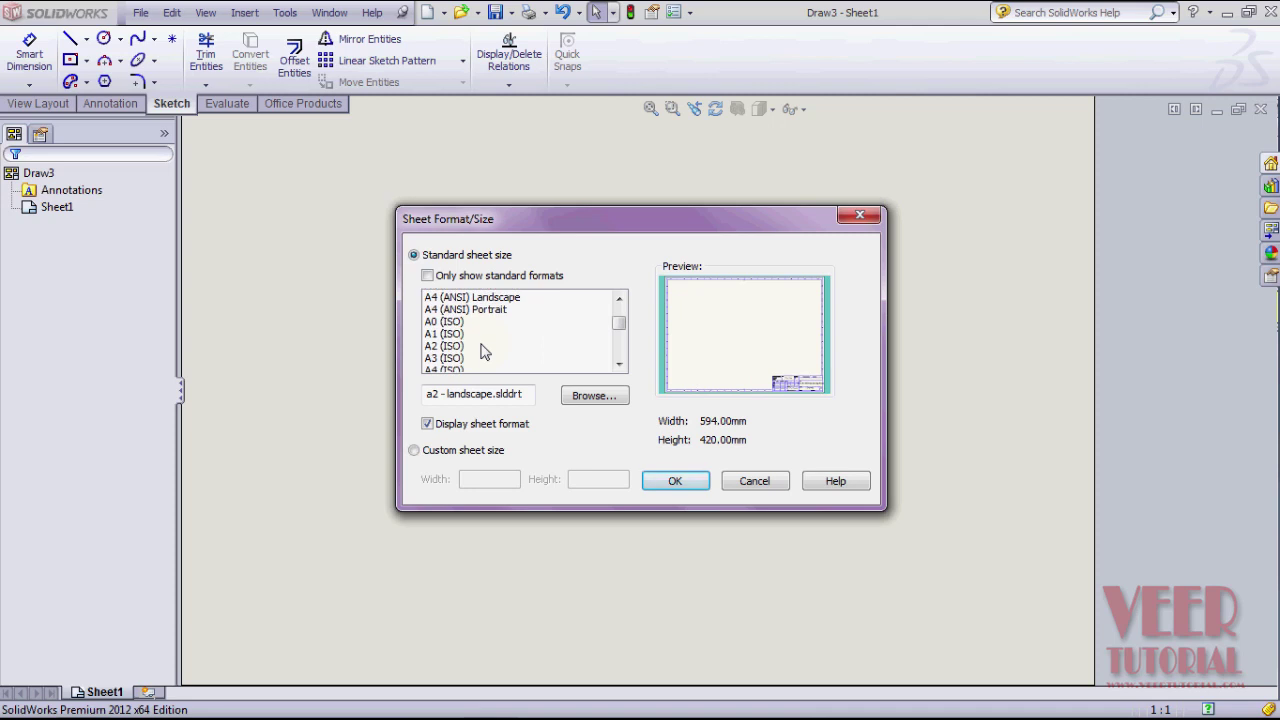
pyautogui.scroll(-1, 458, 345)
pyautogui.scroll(-1, 458, 345)
pyautogui.scroll(-1, 460, 345)
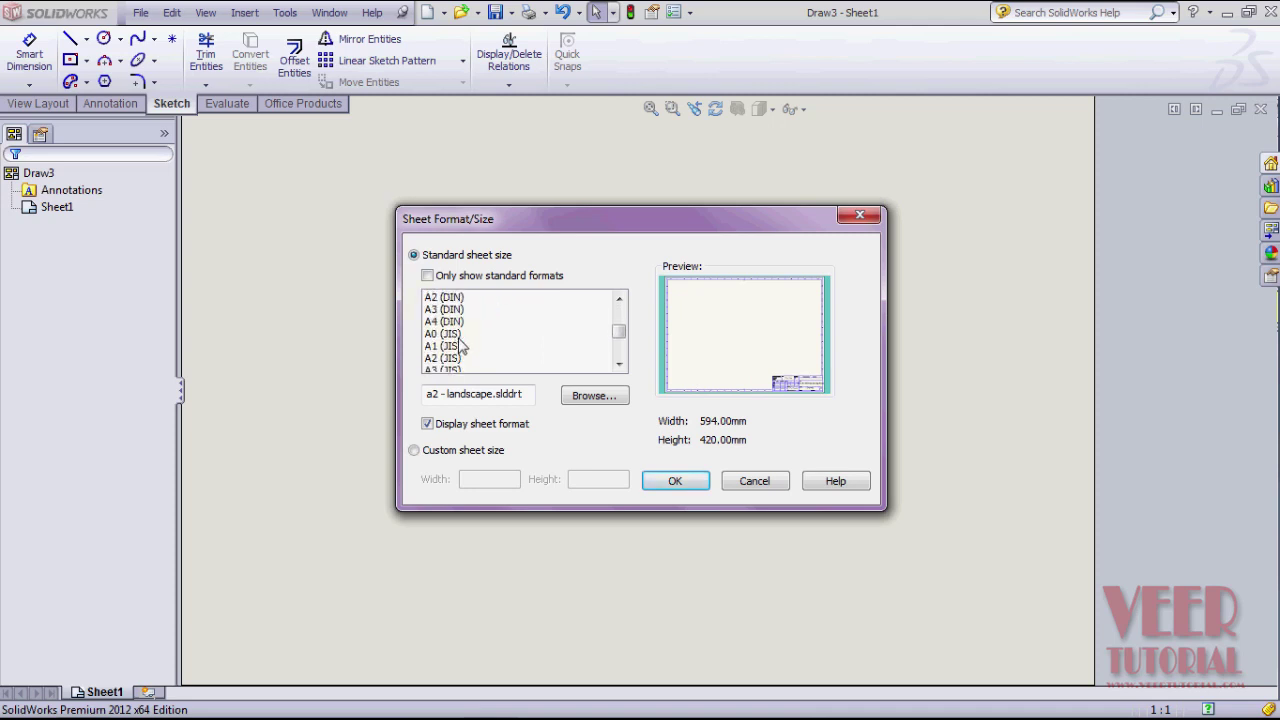
pyautogui.scroll(1, 460, 345)
pyautogui.scroll(-3, 465, 345)
pyautogui.scroll(3, 470, 346)
pyautogui.scroll(-4, 484, 348)
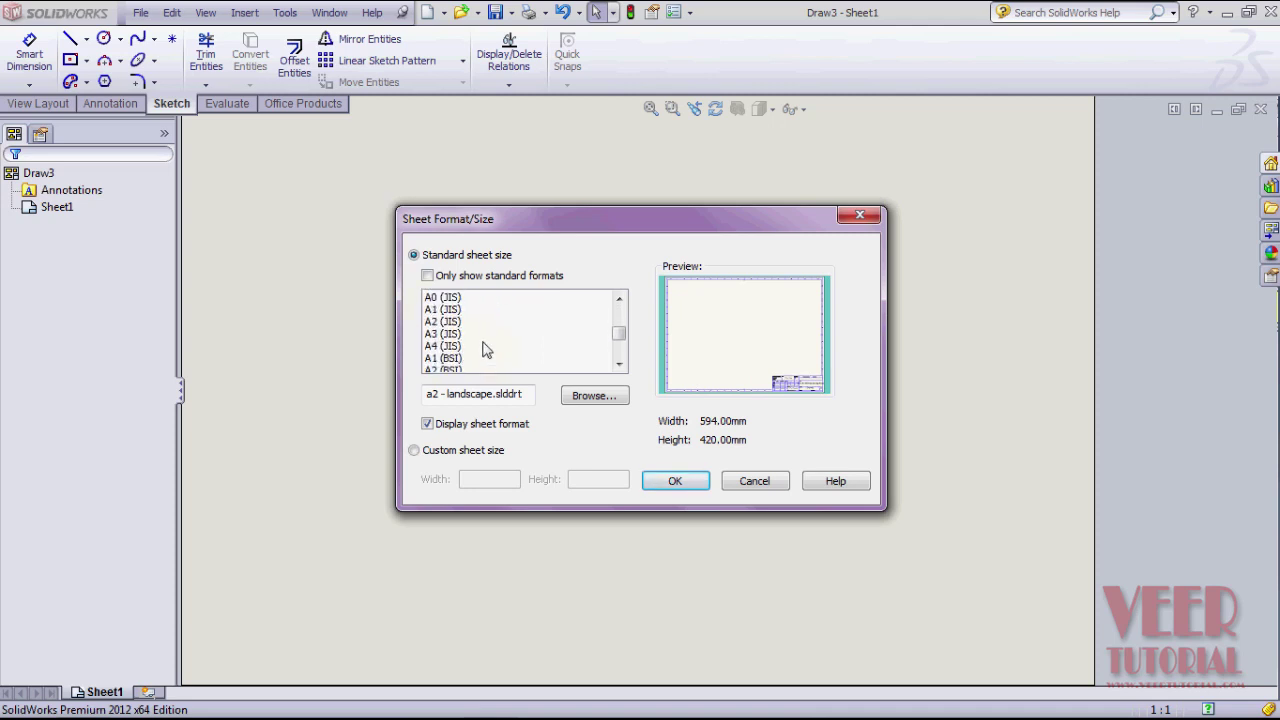
pyautogui.scroll(-1, 486, 348)
pyautogui.scroll(-1, 488, 345)
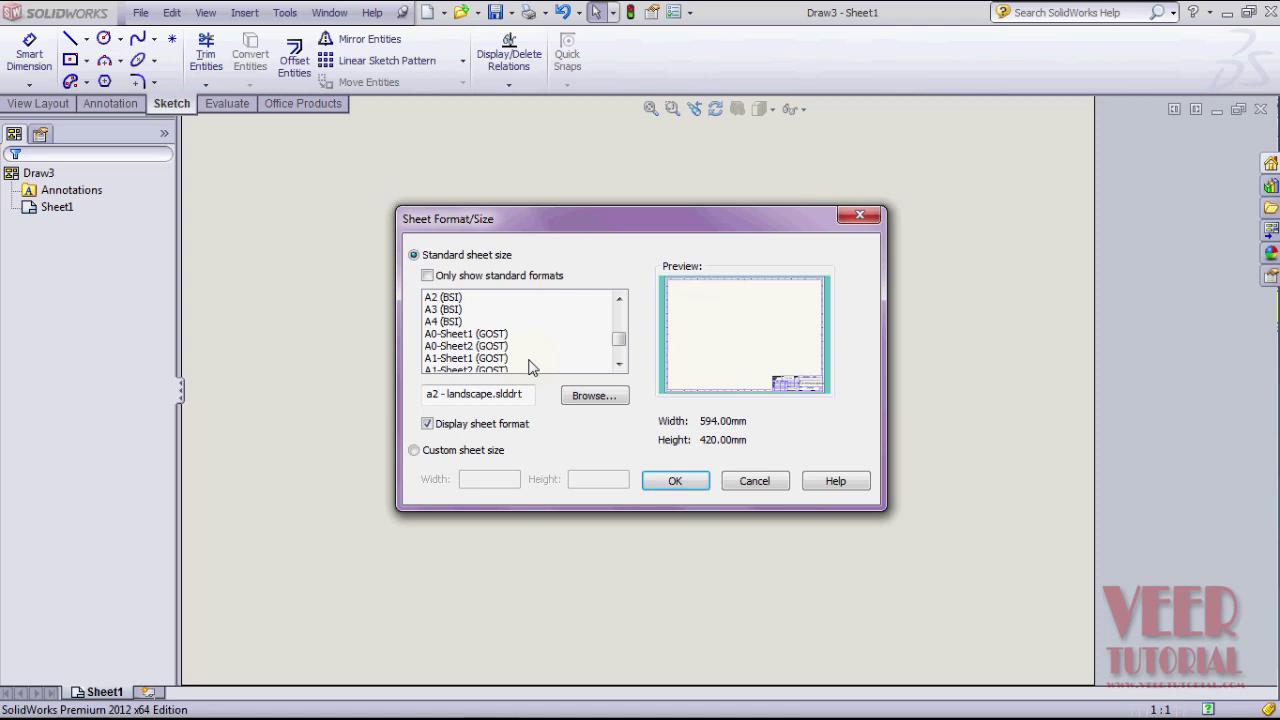
pyautogui.scroll(-2, 530, 367)
pyautogui.scroll(-2, 530, 366)
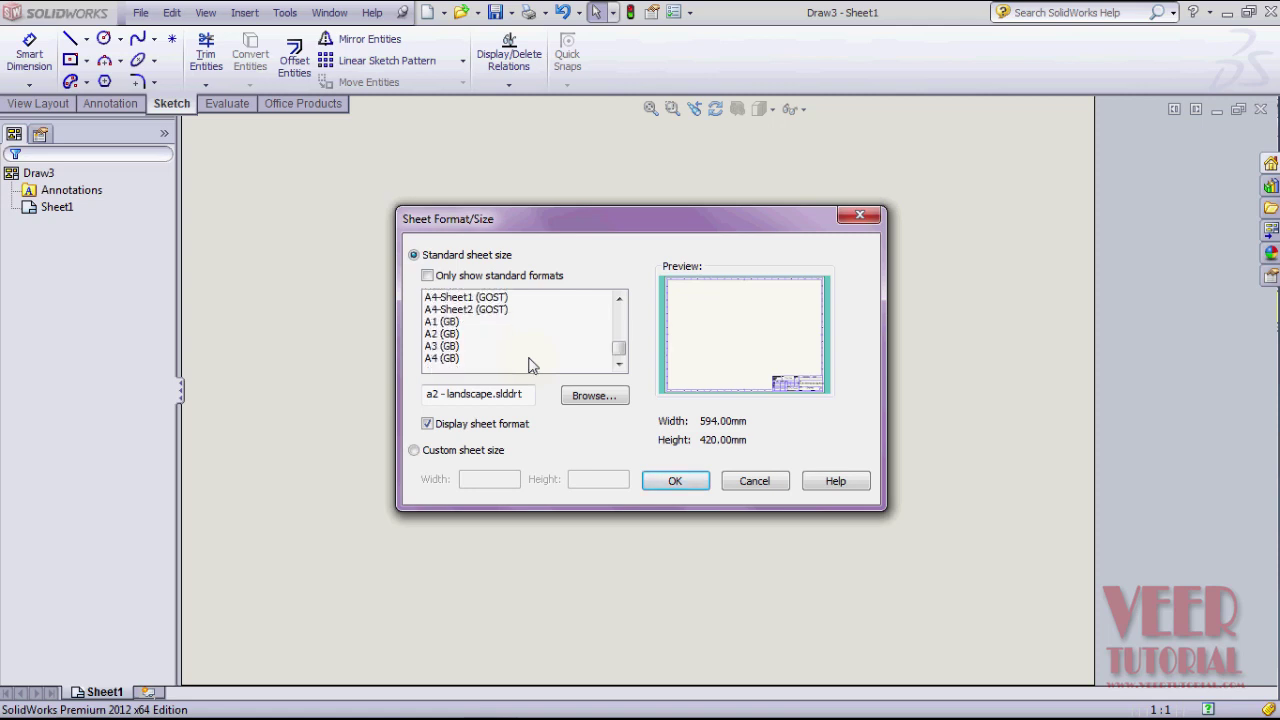
pyautogui.scroll(3, 530, 366)
pyautogui.scroll(3, 530, 366)
pyautogui.scroll(3, 530, 366)
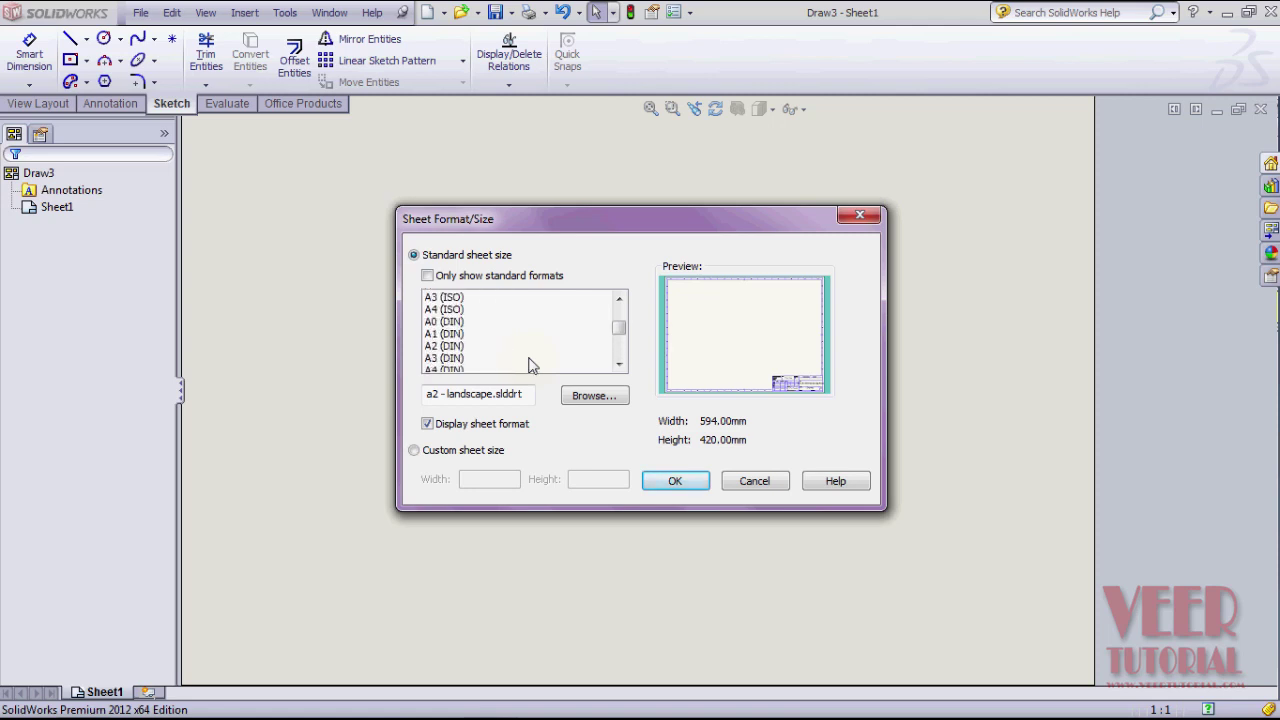
pyautogui.scroll(4, 530, 366)
pyautogui.scroll(3, 530, 366)
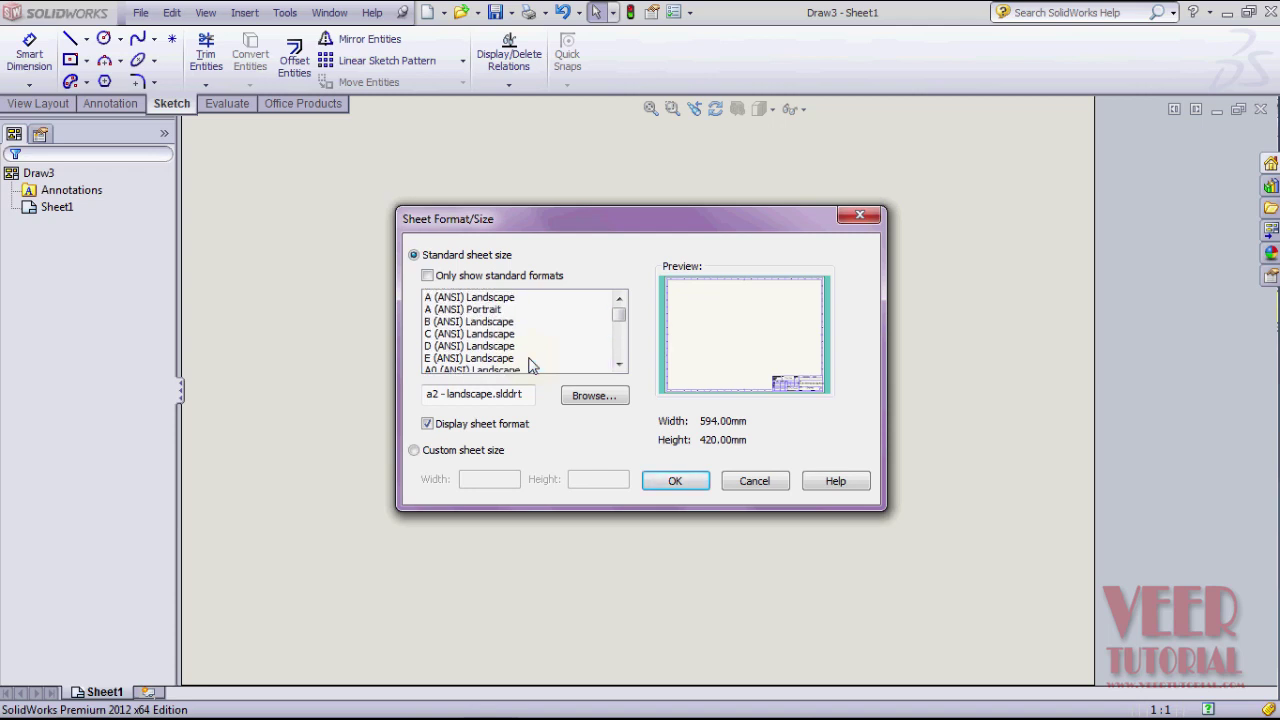
# Step: Select A3 (ANSI) Landscape, 420 × 297 mm, as the sheet size
pyautogui.click(587, 400)
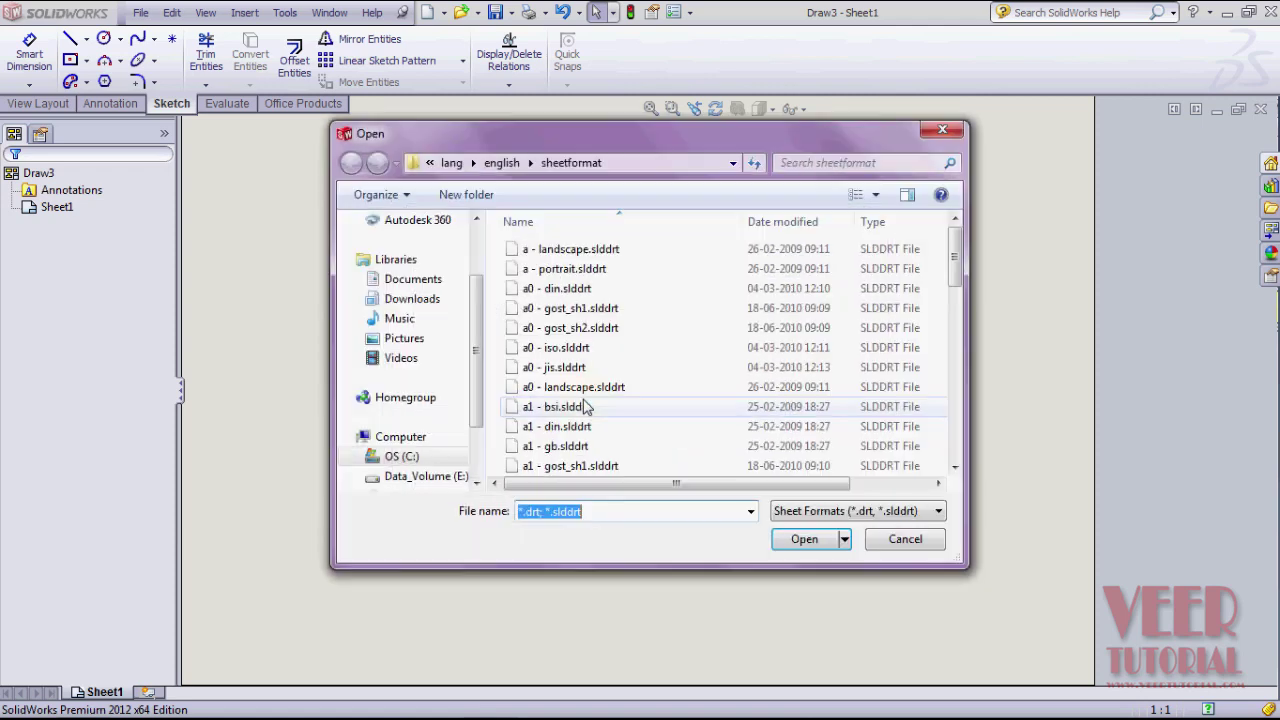
pyautogui.click(897, 543)
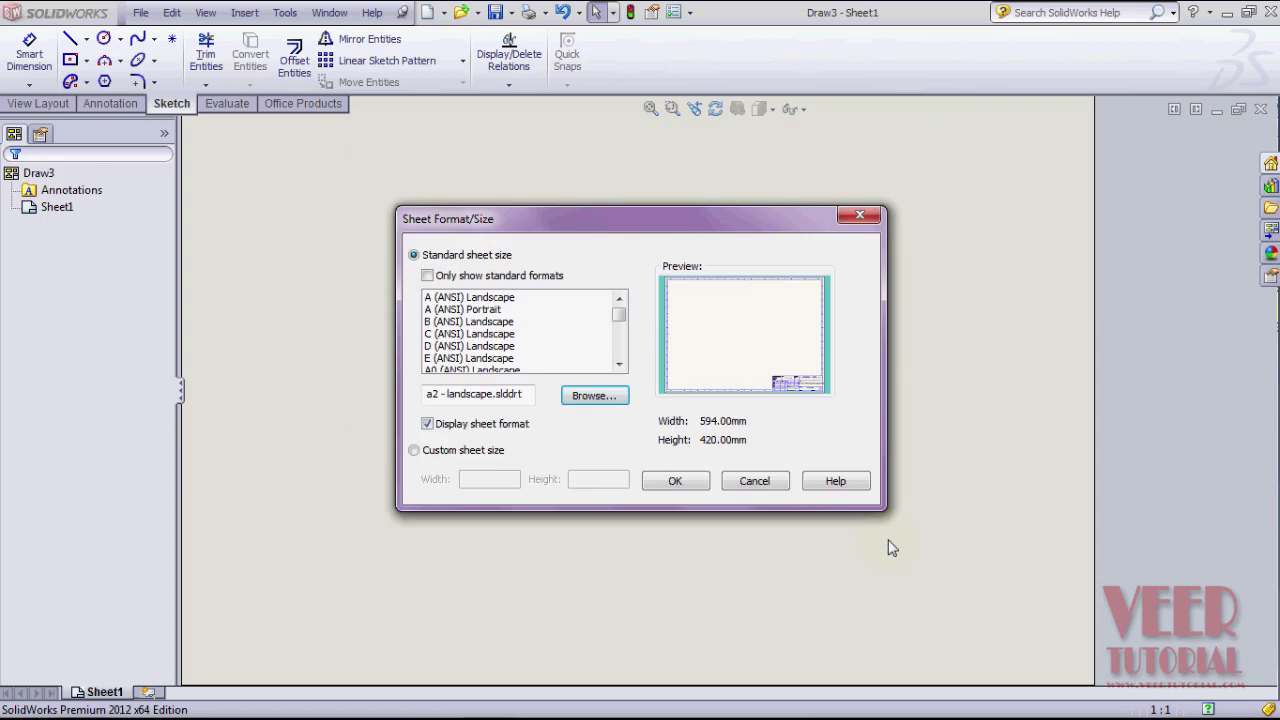
pyautogui.click(479, 346)
pyautogui.scroll(-2, 479, 346)
pyautogui.scroll(-2, 479, 346)
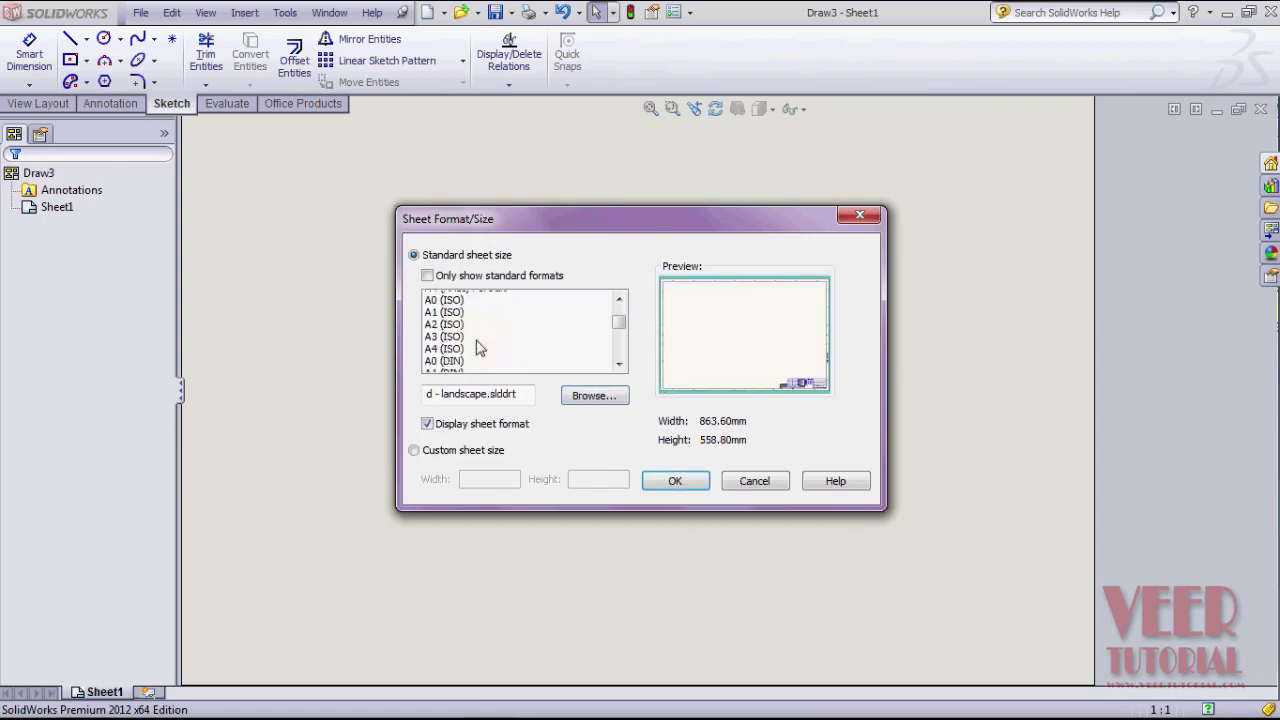
pyautogui.scroll(2, 479, 346)
pyautogui.click(474, 334)
pyautogui.click(479, 346)
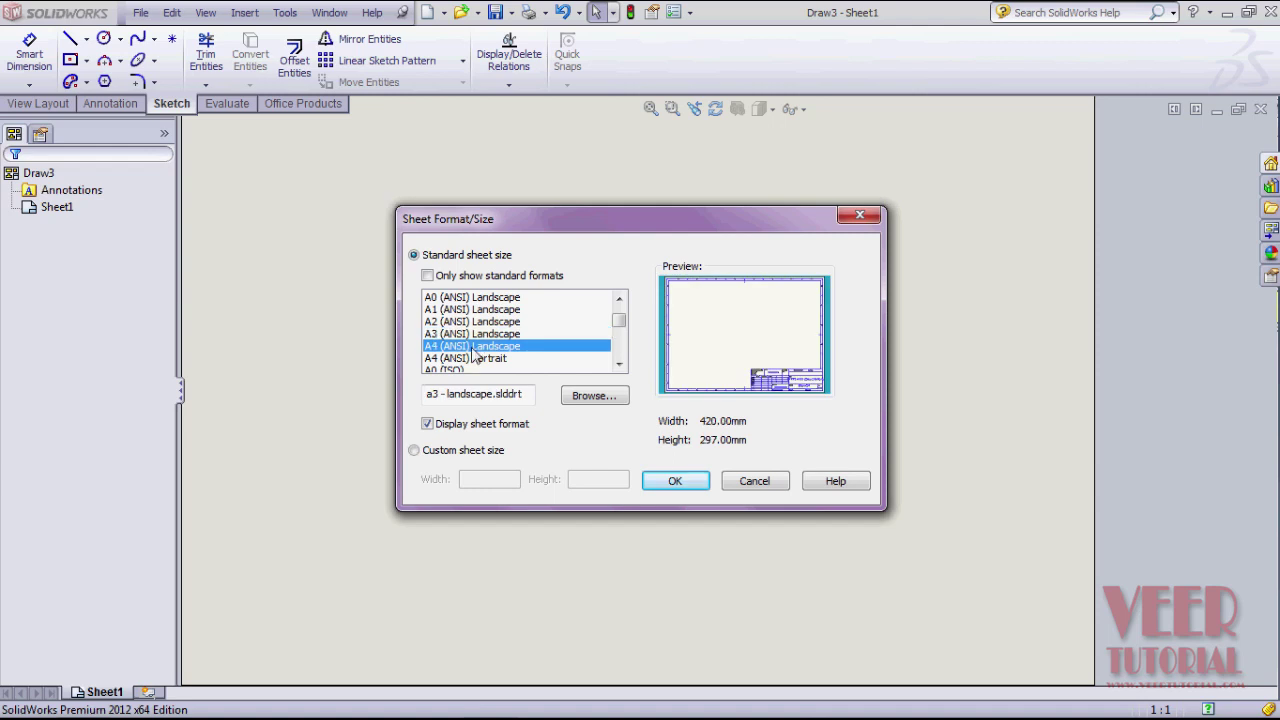
pyautogui.click(469, 334)
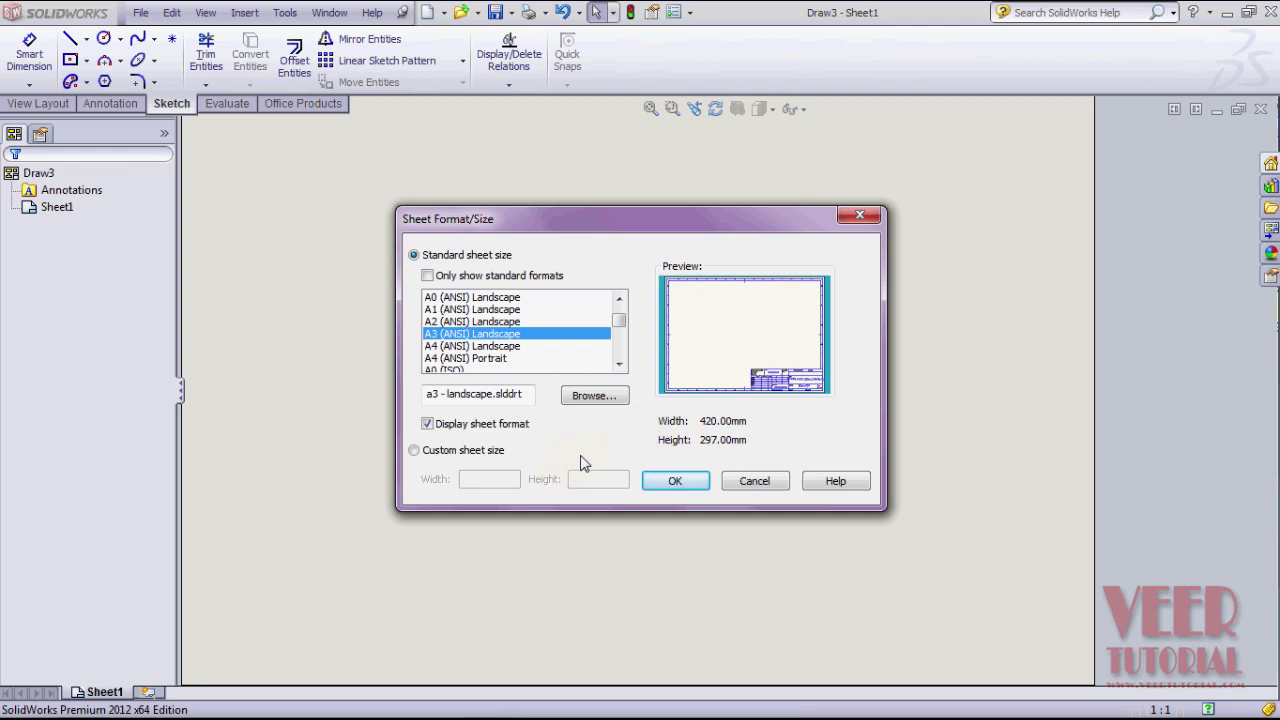
# Step: Create the A3 sheet, narrow the View Palette, and bring up the View Layout tools
pyautogui.click(676, 481)
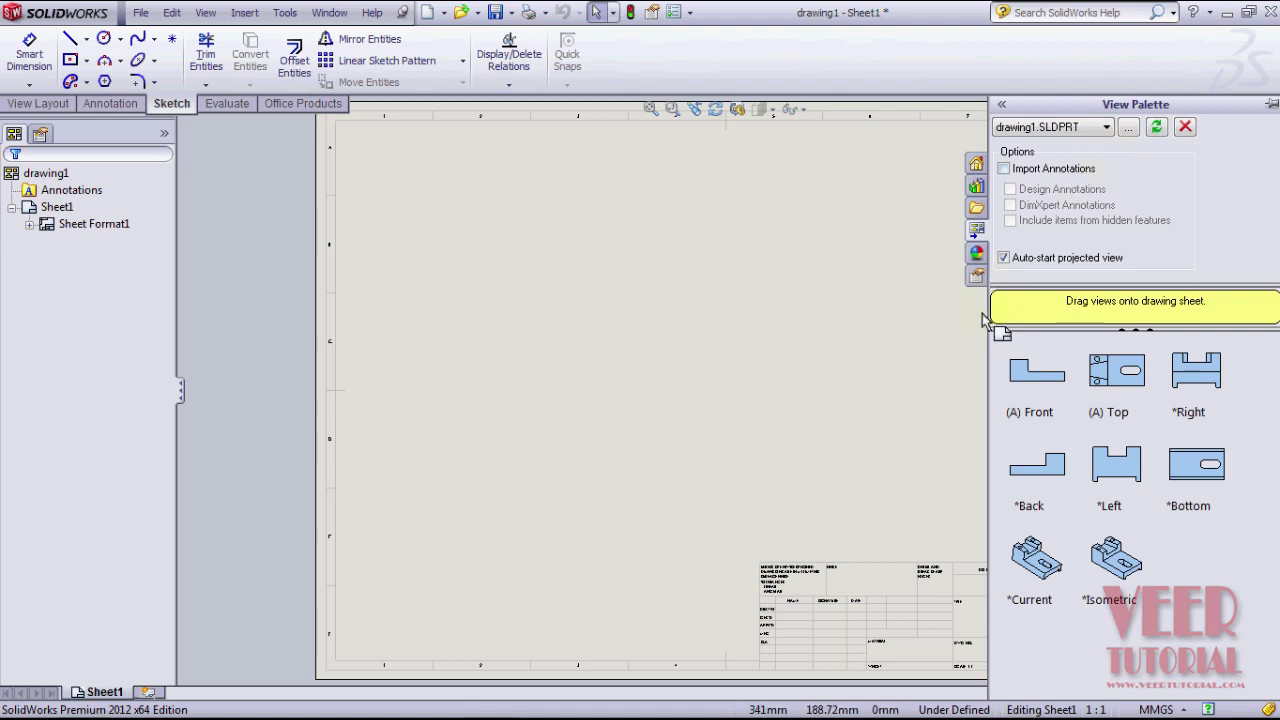
pyautogui.moveTo(990, 318); pyautogui.dragTo(1274, 306)
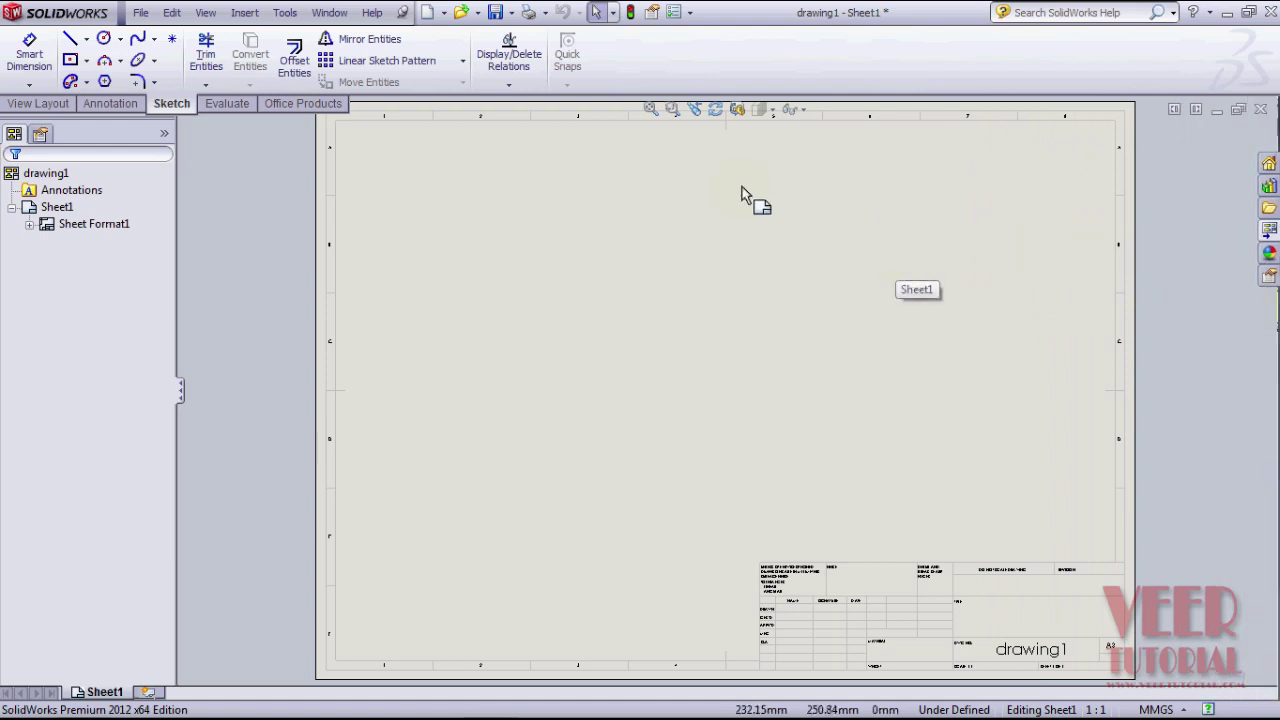
pyautogui.click(64, 107)
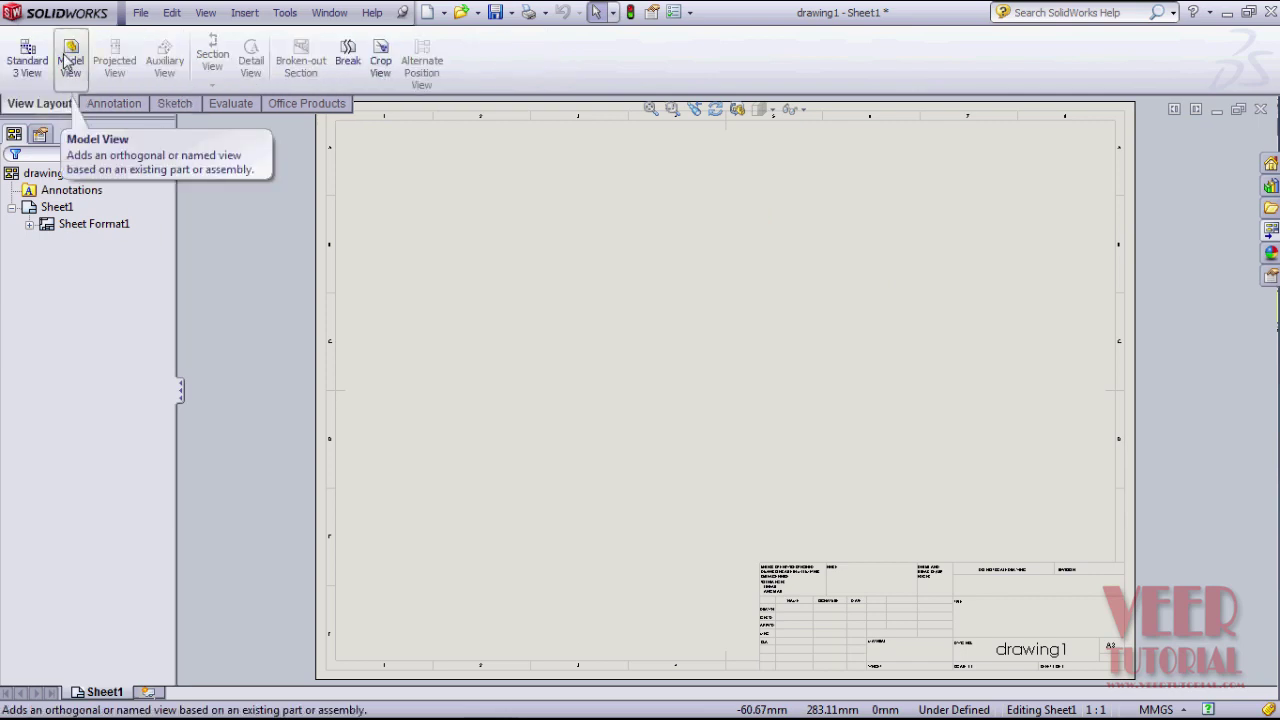
# Step: Start a Model View of the open bracket part and advance to its orientation options
pyautogui.click(66, 62)
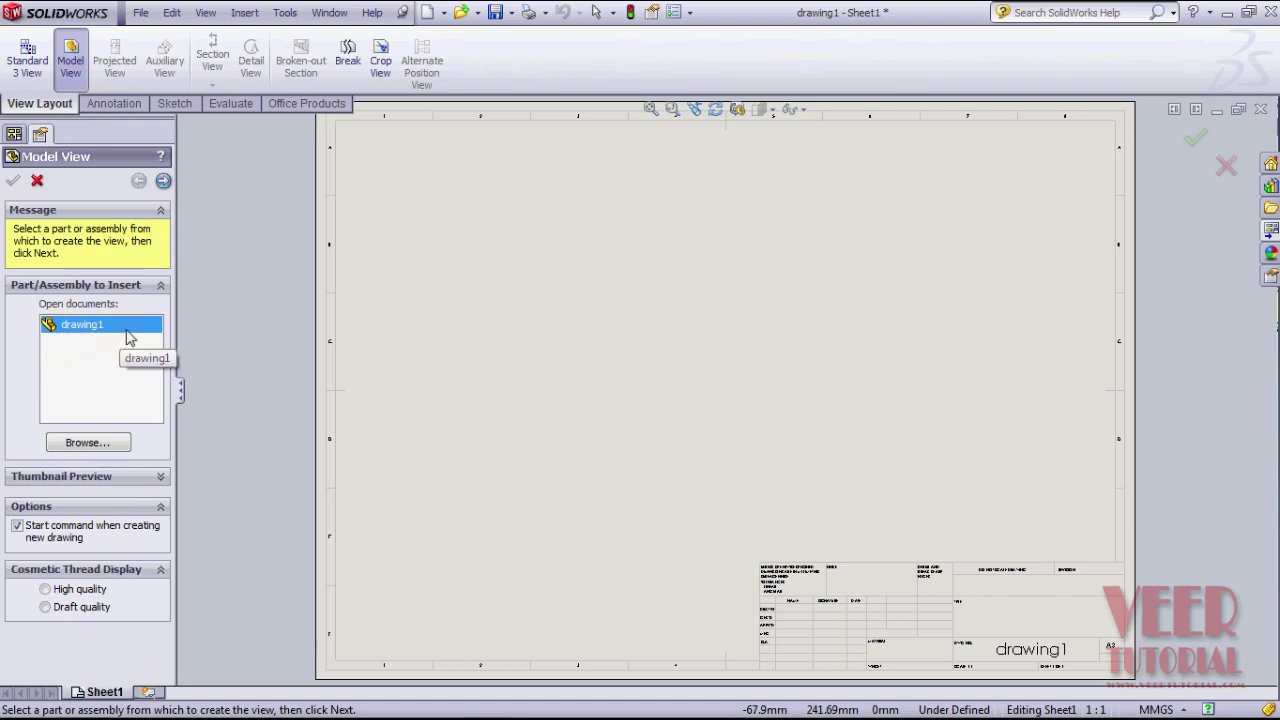
pyautogui.click(105, 447)
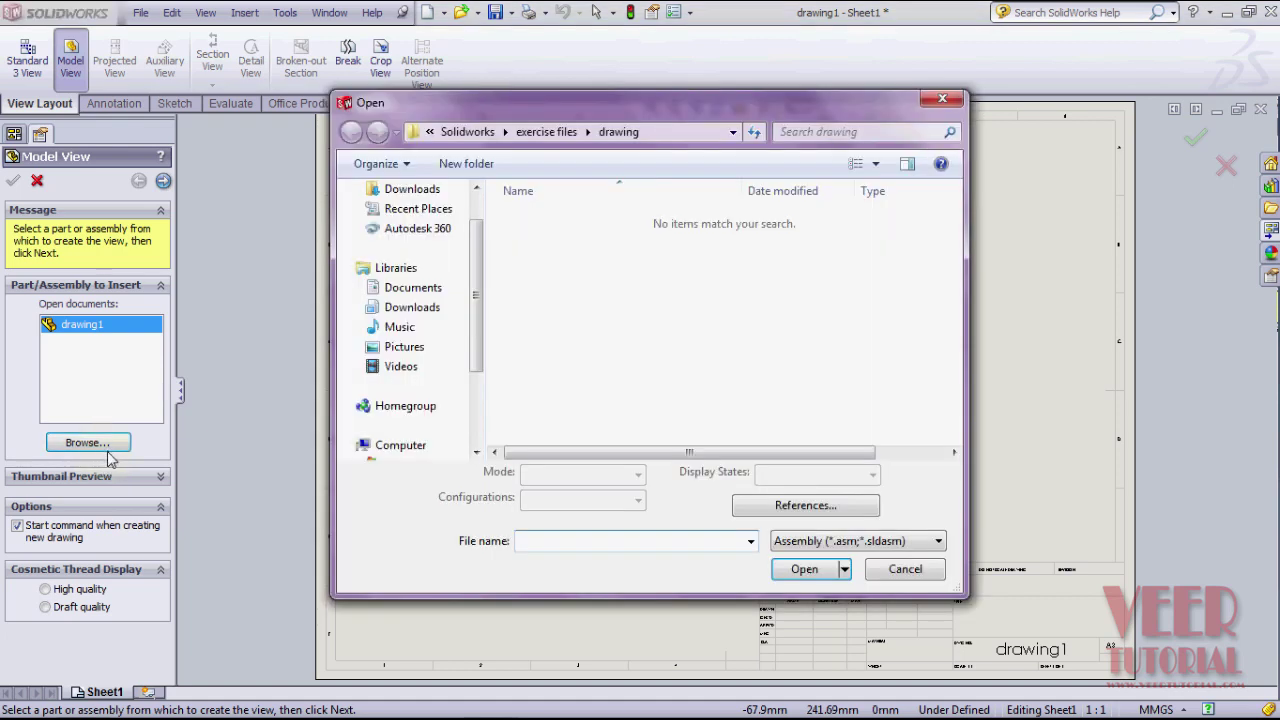
pyautogui.click(878, 570)
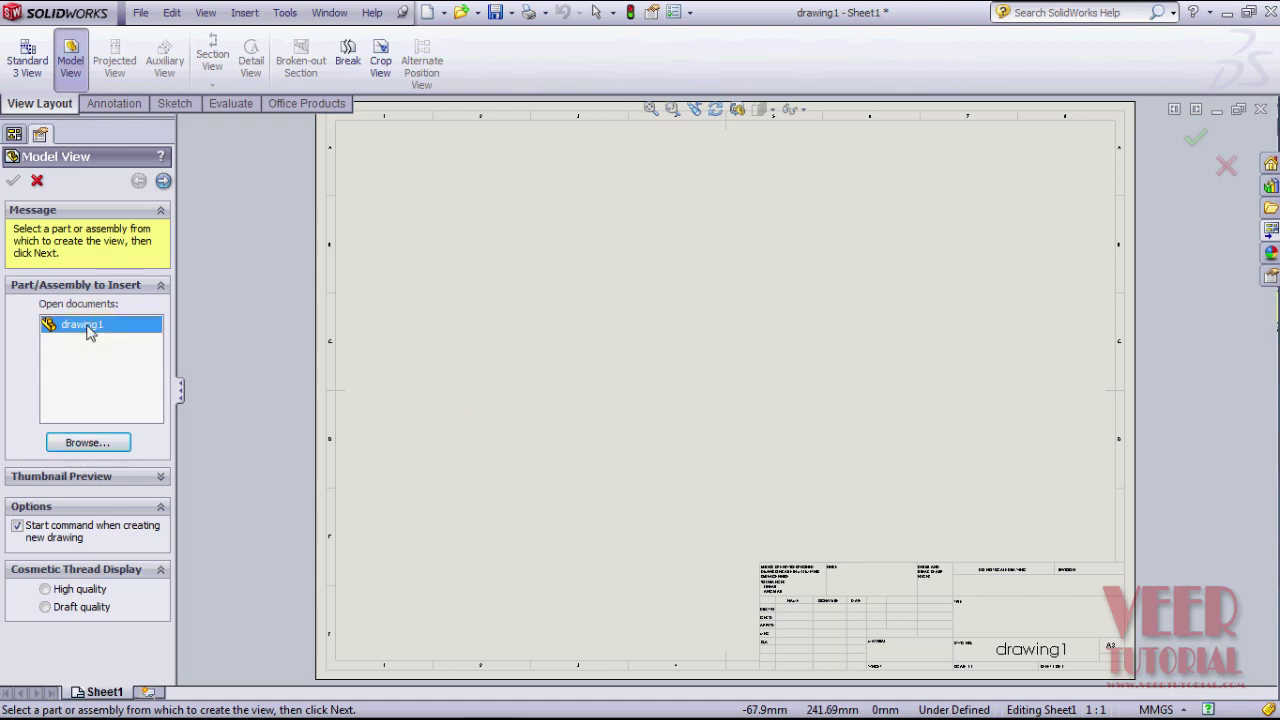
pyautogui.click(164, 181)
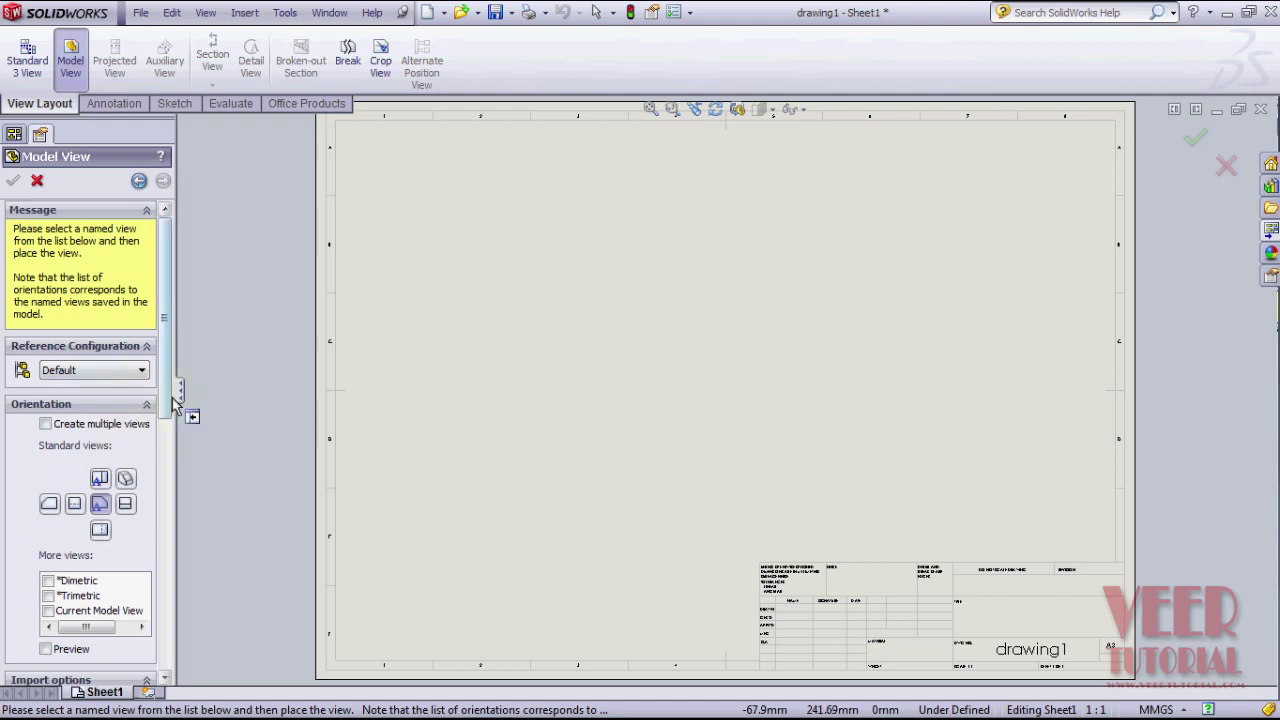
pyautogui.scroll(-3, 172, 400)
pyautogui.scroll(-3, 172, 400)
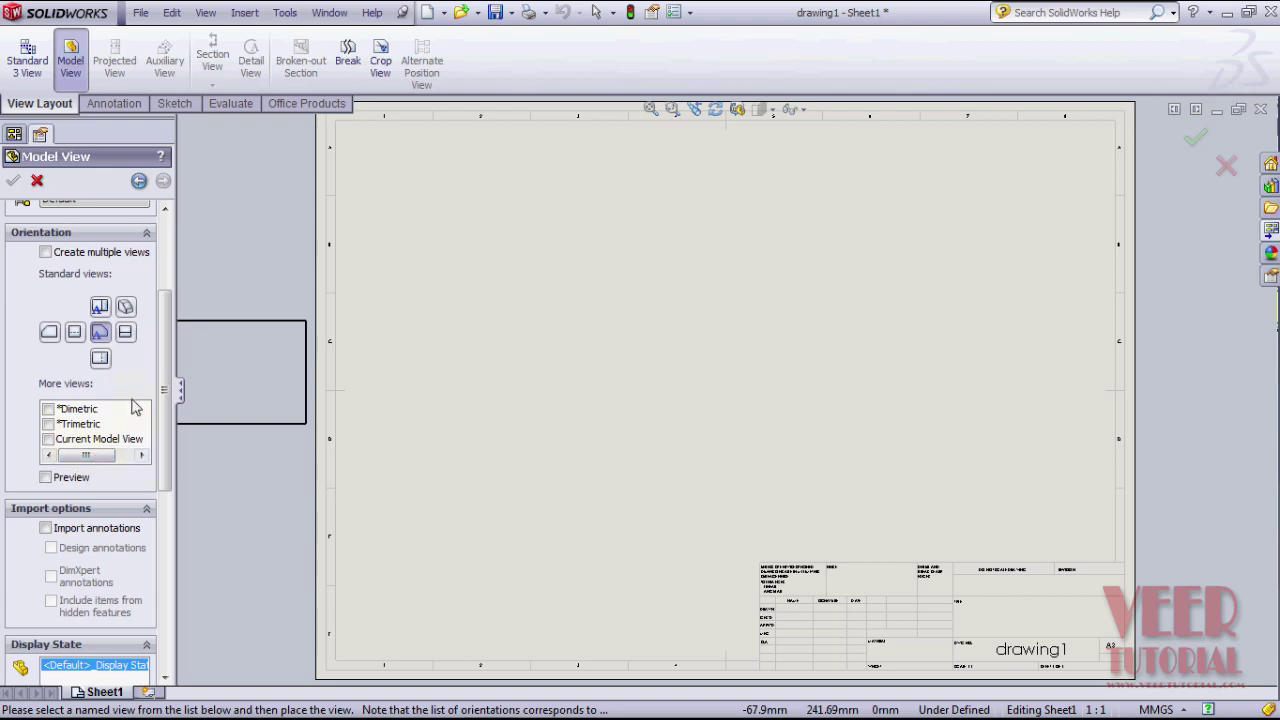
# Step: Place the bracket's Front view at the sheet's lower left
pyautogui.click(99, 342)
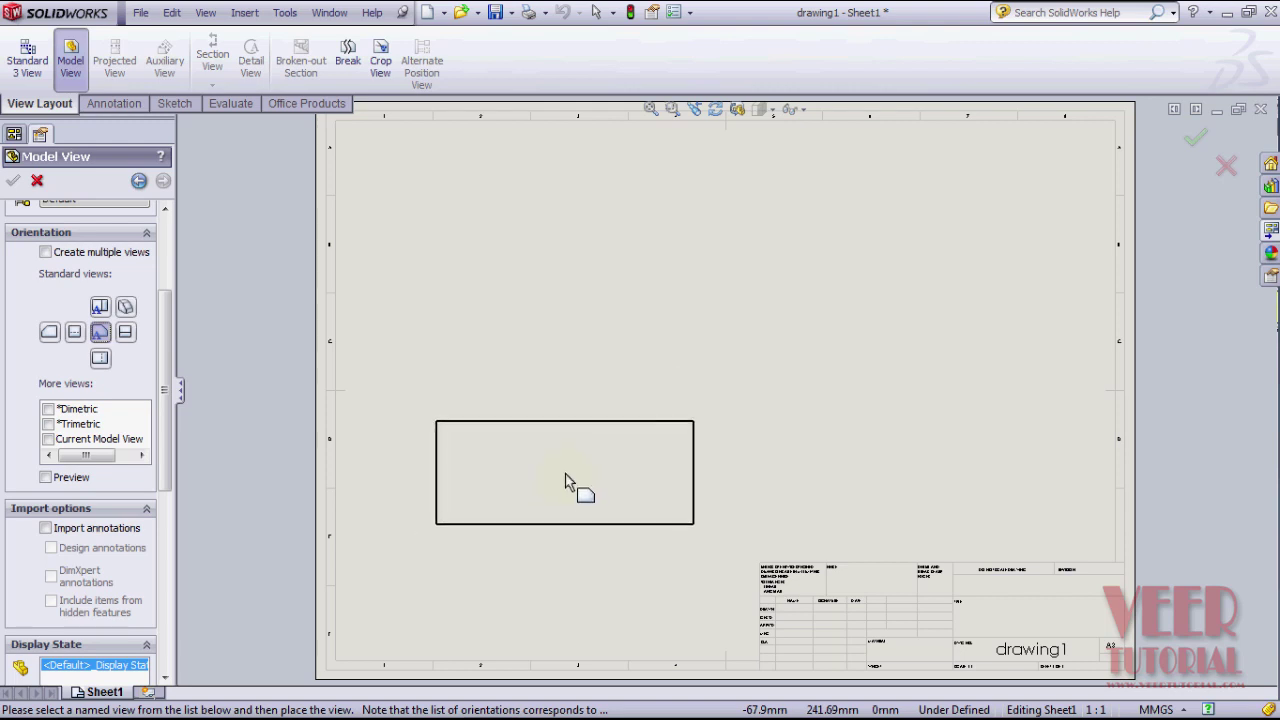
pyautogui.click(565, 481)
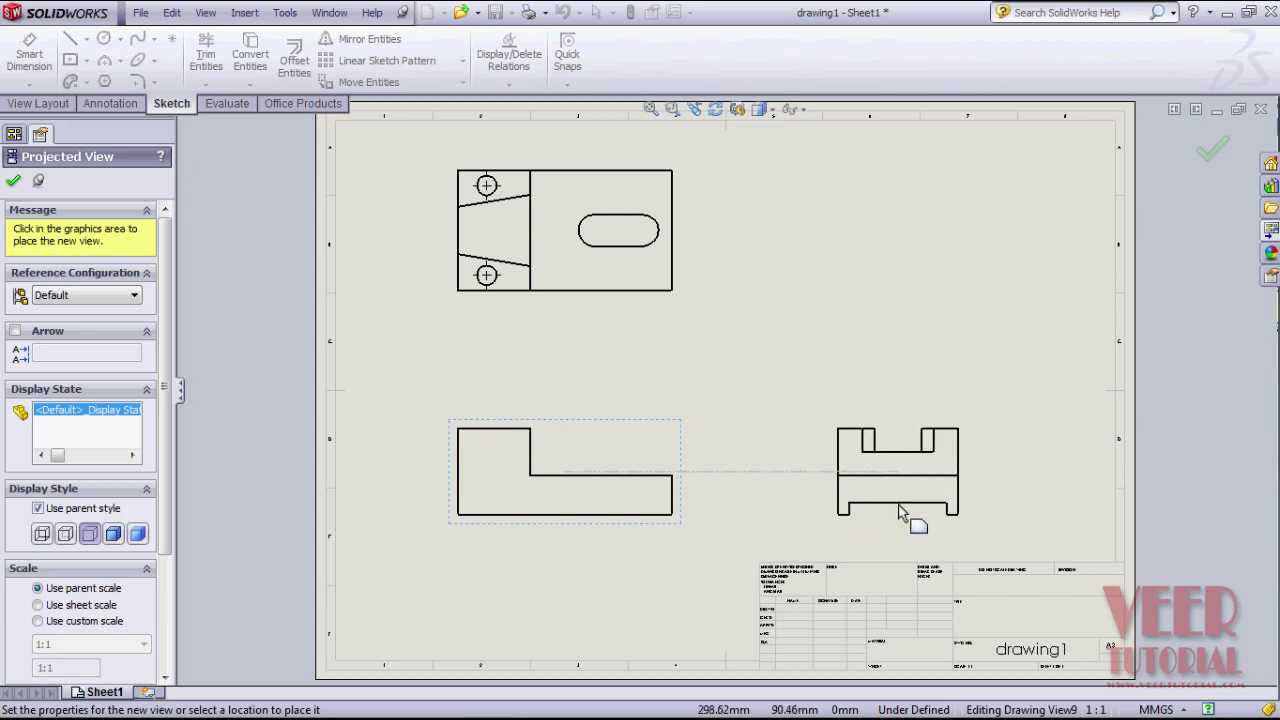
# Step: Project a side view right of the front view and an isometric view at upper right, then fit the sheet
pyautogui.click(900, 512)
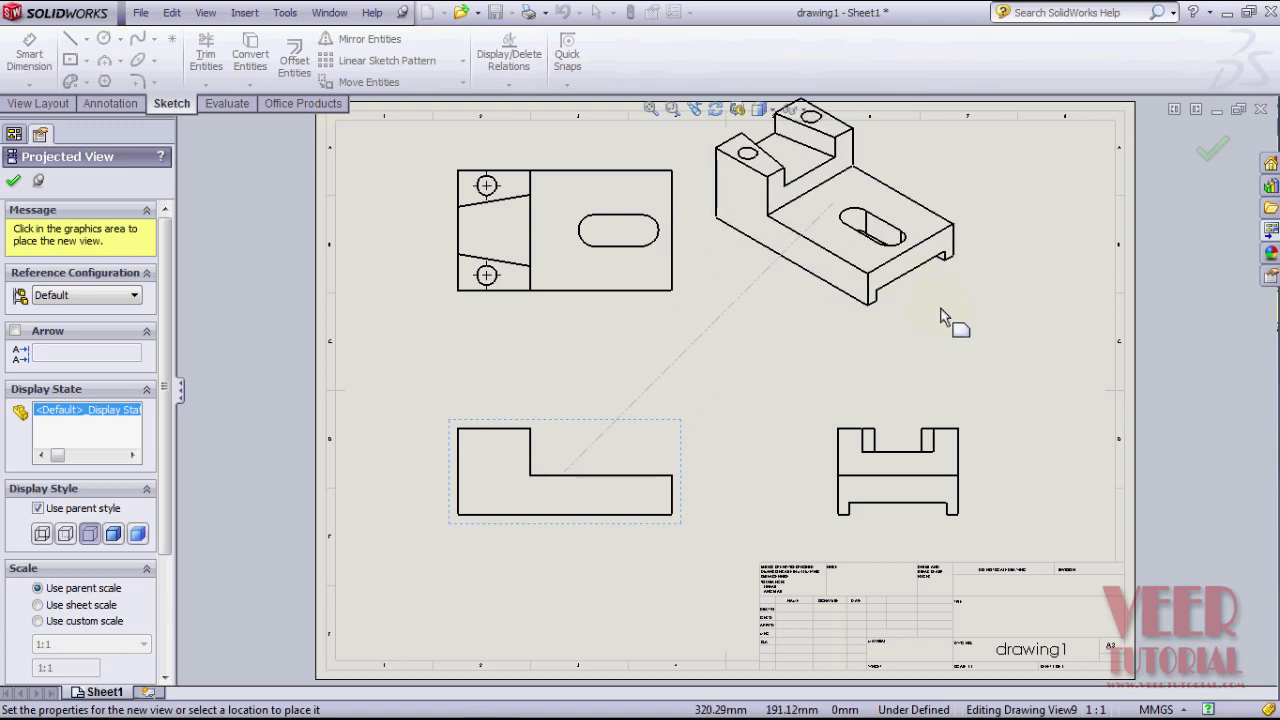
pyautogui.click(942, 340)
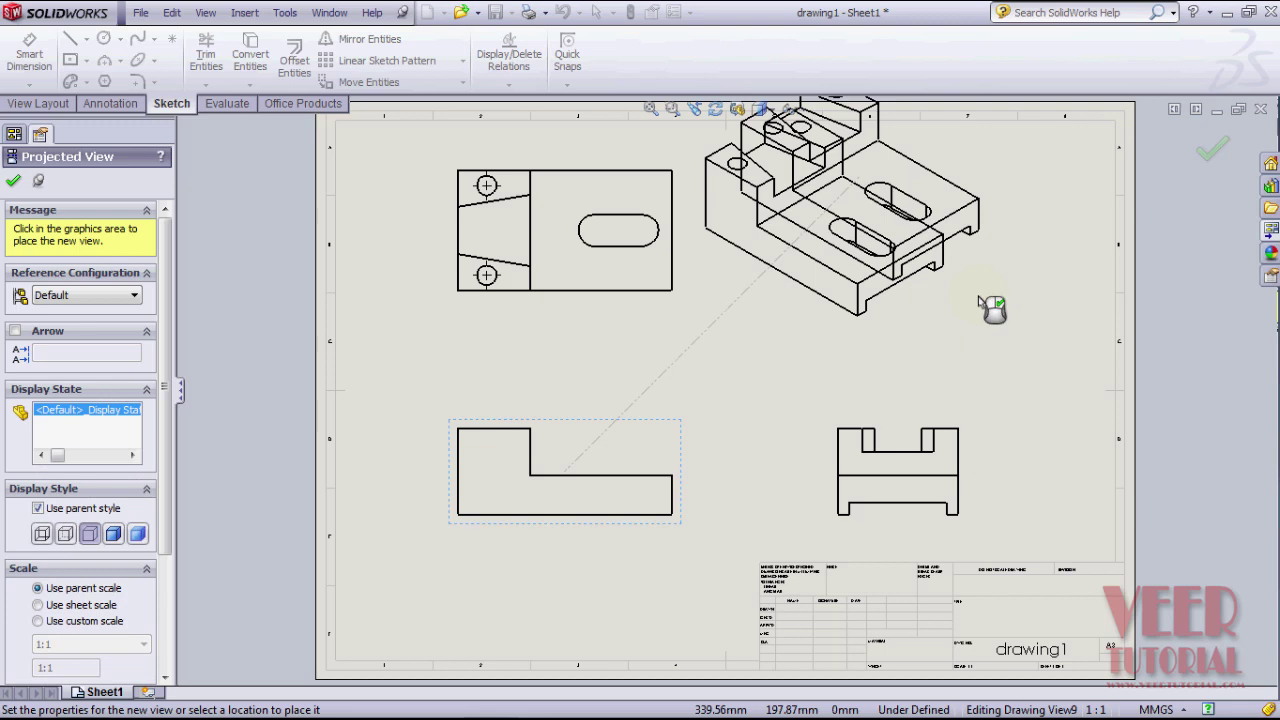
pyautogui.click(15, 184)
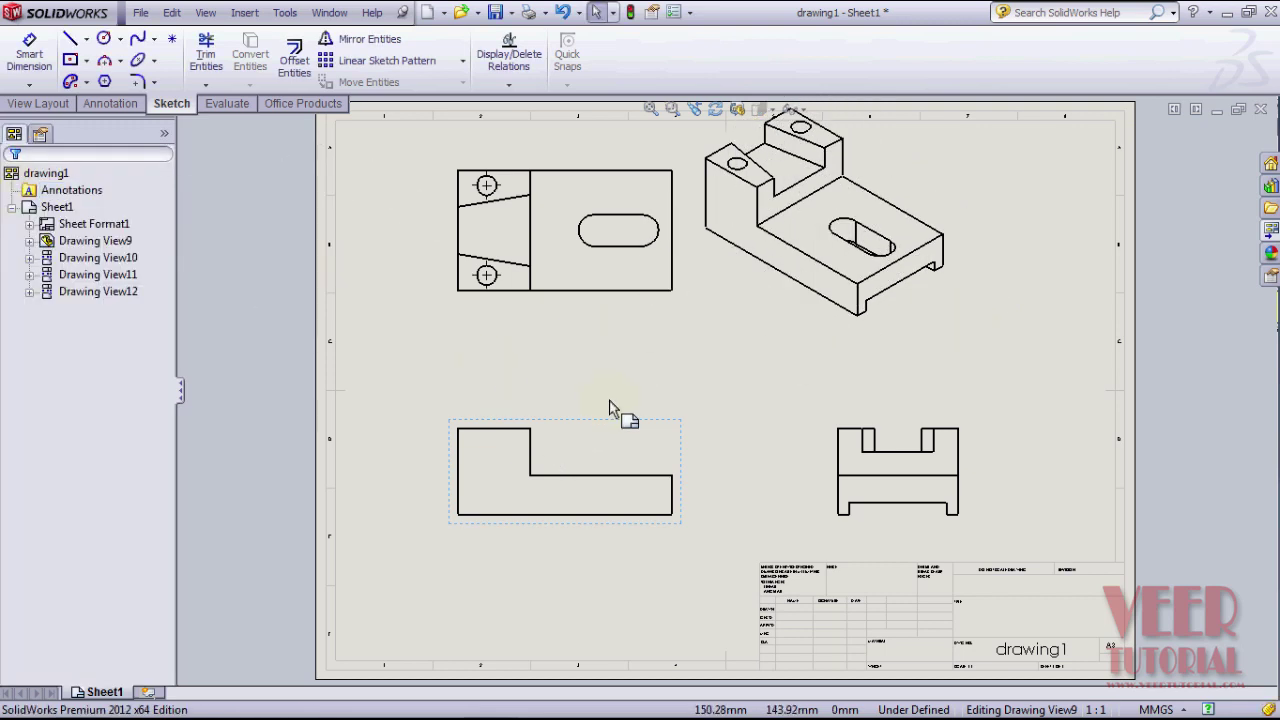
pyautogui.press('f')
pyautogui.scroll(-2, 840, 298)
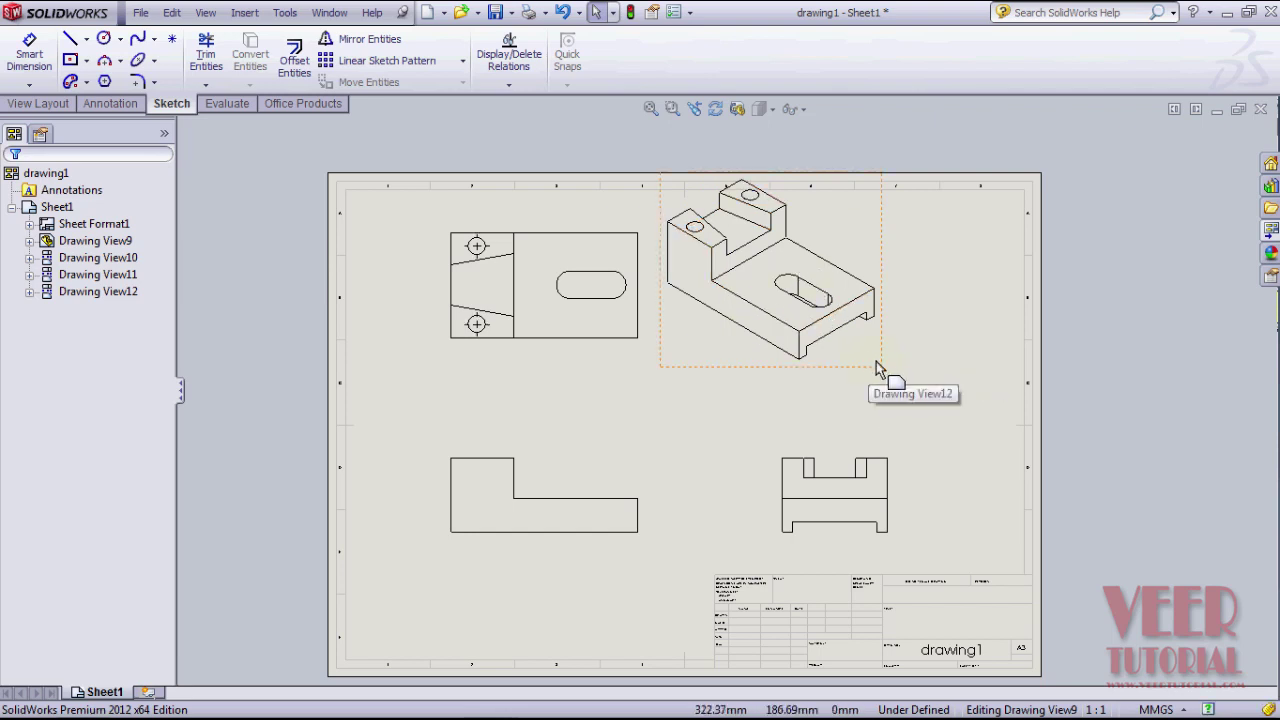
# Step: Move the isometric, front, side and top views to space the four-view layout evenly
pyautogui.moveTo(875, 366); pyautogui.dragTo(930, 405)
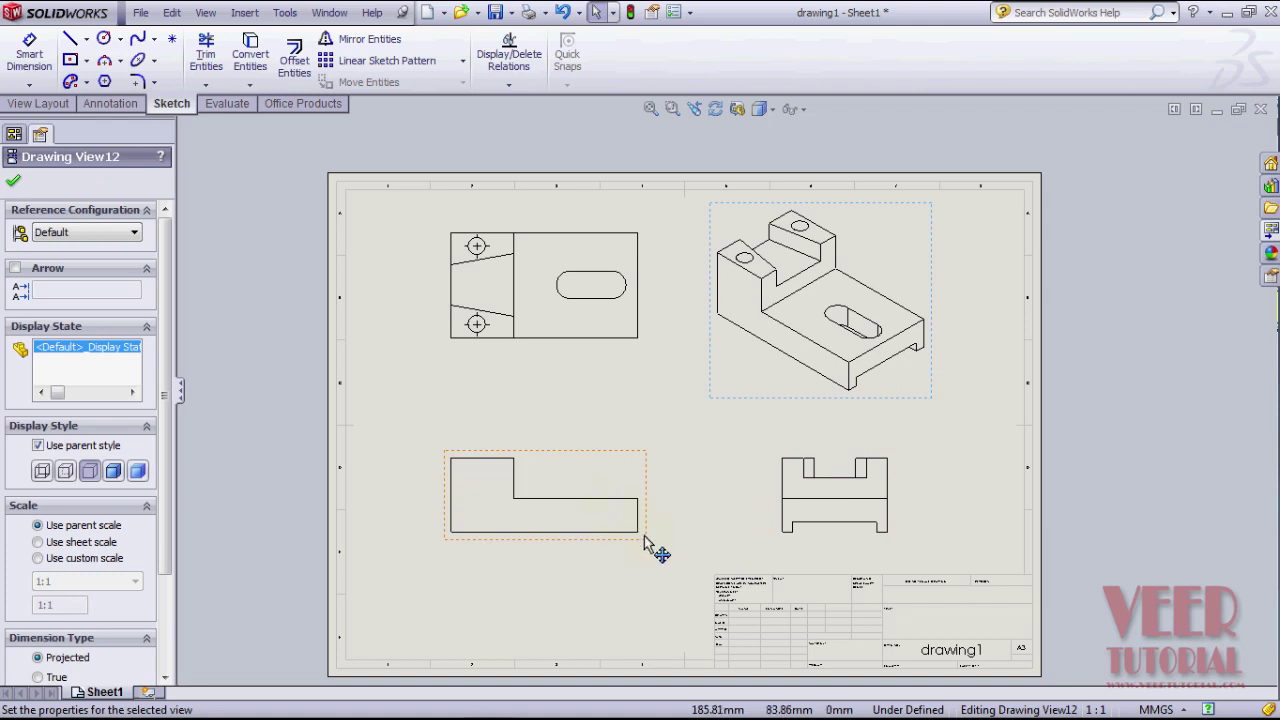
pyautogui.moveTo(647, 540)
pyautogui.mouseDown()
pyautogui.moveTo(693, 556)
pyautogui.moveTo(625, 508)
pyautogui.moveTo(608, 437)
pyautogui.moveTo(645, 514)
pyautogui.moveTo(636, 538)
pyautogui.moveTo(680, 533)
pyautogui.moveTo(643, 503)
pyautogui.moveTo(648, 540)
pyautogui.moveTo(642, 499)
pyautogui.moveTo(643, 535)
pyautogui.moveTo(620, 531)
pyautogui.moveTo(641, 527)
pyautogui.mouseUp()
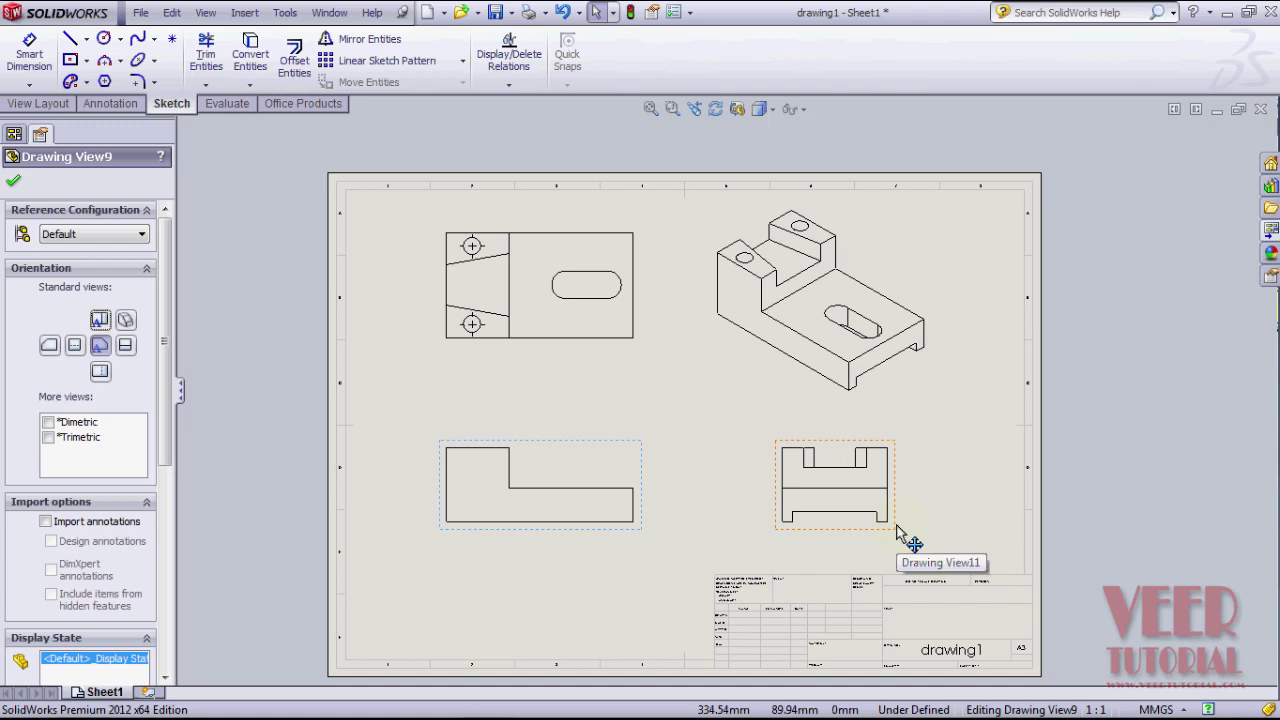
pyautogui.moveTo(897, 530)
pyautogui.mouseDown()
pyautogui.moveTo(941, 515)
pyautogui.moveTo(914, 509)
pyautogui.moveTo(994, 506)
pyautogui.moveTo(875, 512)
pyautogui.moveTo(1003, 510)
pyautogui.moveTo(915, 522)
pyautogui.mouseUp()
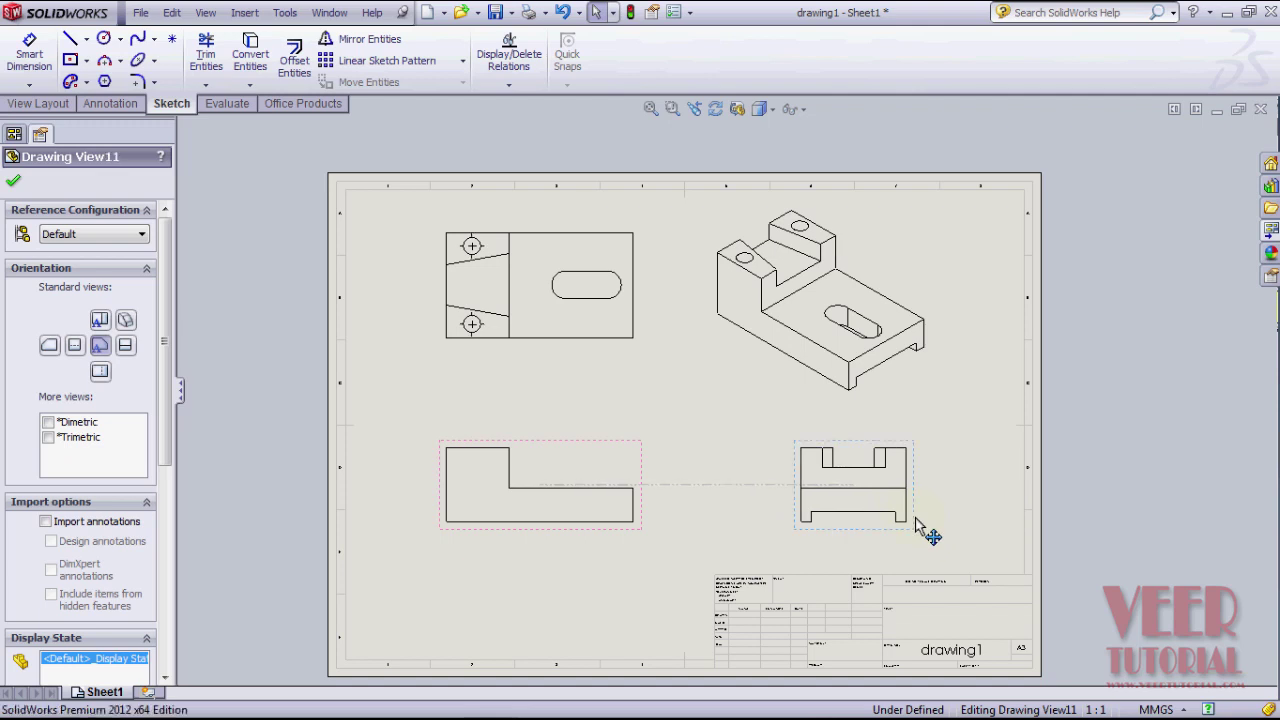
pyautogui.click(922, 523)
pyautogui.moveTo(640, 345)
pyautogui.mouseDown()
pyautogui.moveTo(654, 400)
pyautogui.moveTo(654, 320)
pyautogui.moveTo(631, 362)
pyautogui.moveTo(643, 366)
pyautogui.mouseUp()
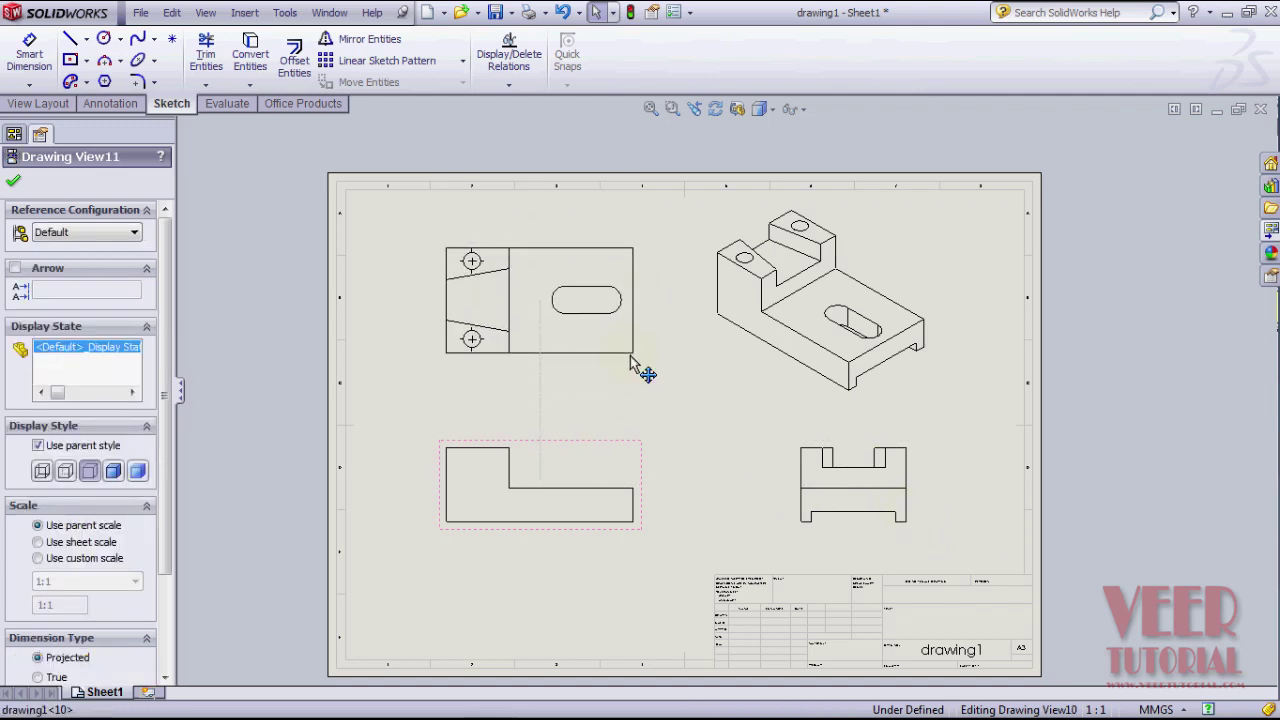
pyautogui.click(414, 618)
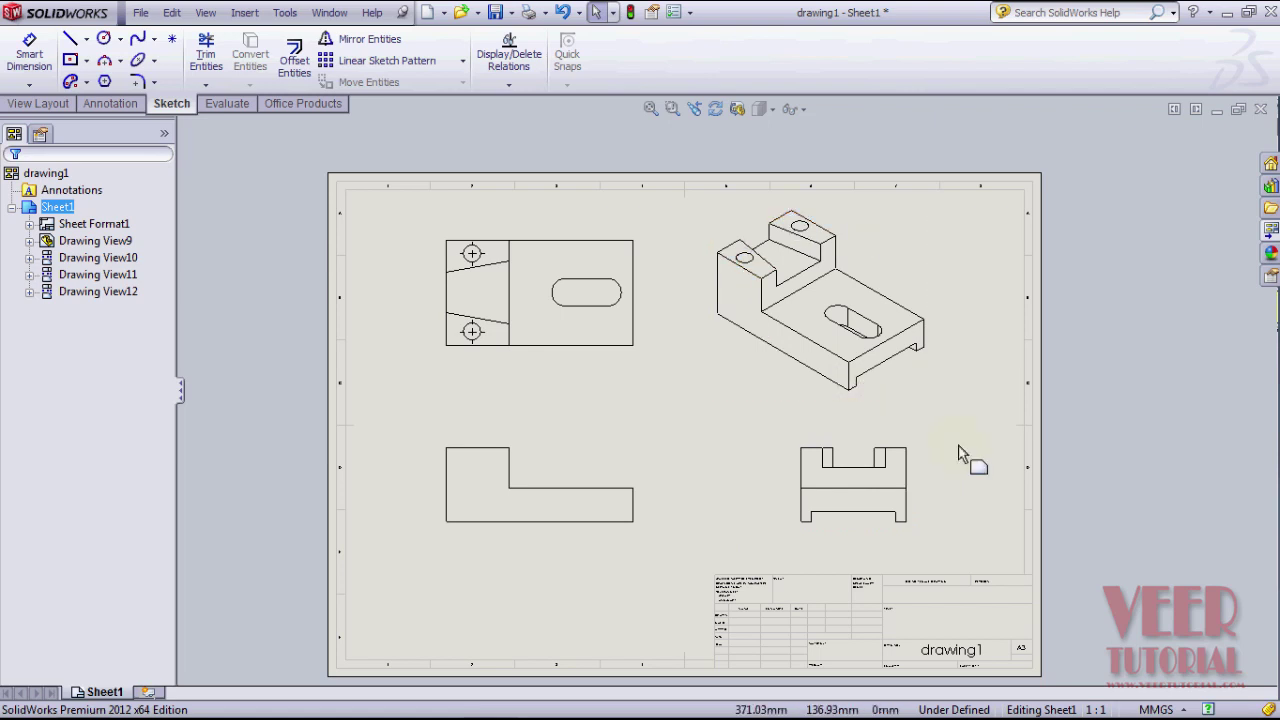
# Step: Set the isometric view's display style to Shaded With Edges
pyautogui.click(875, 286)
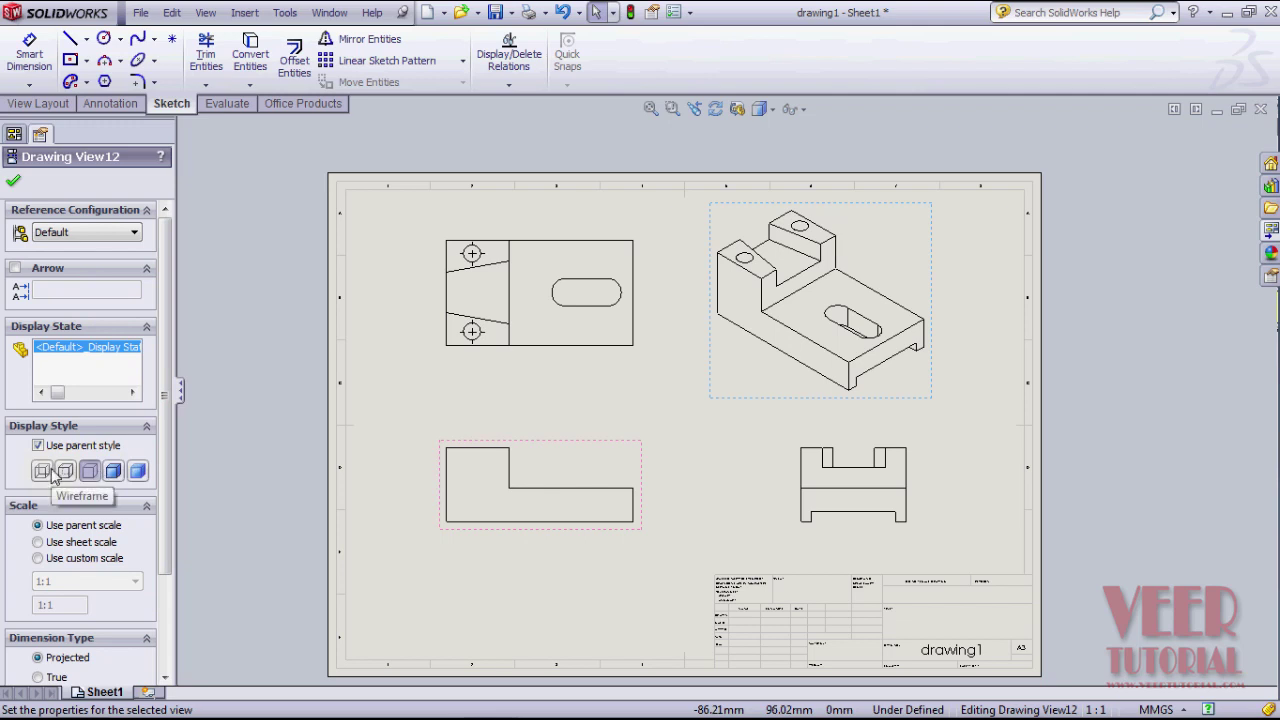
pyautogui.click(112, 484)
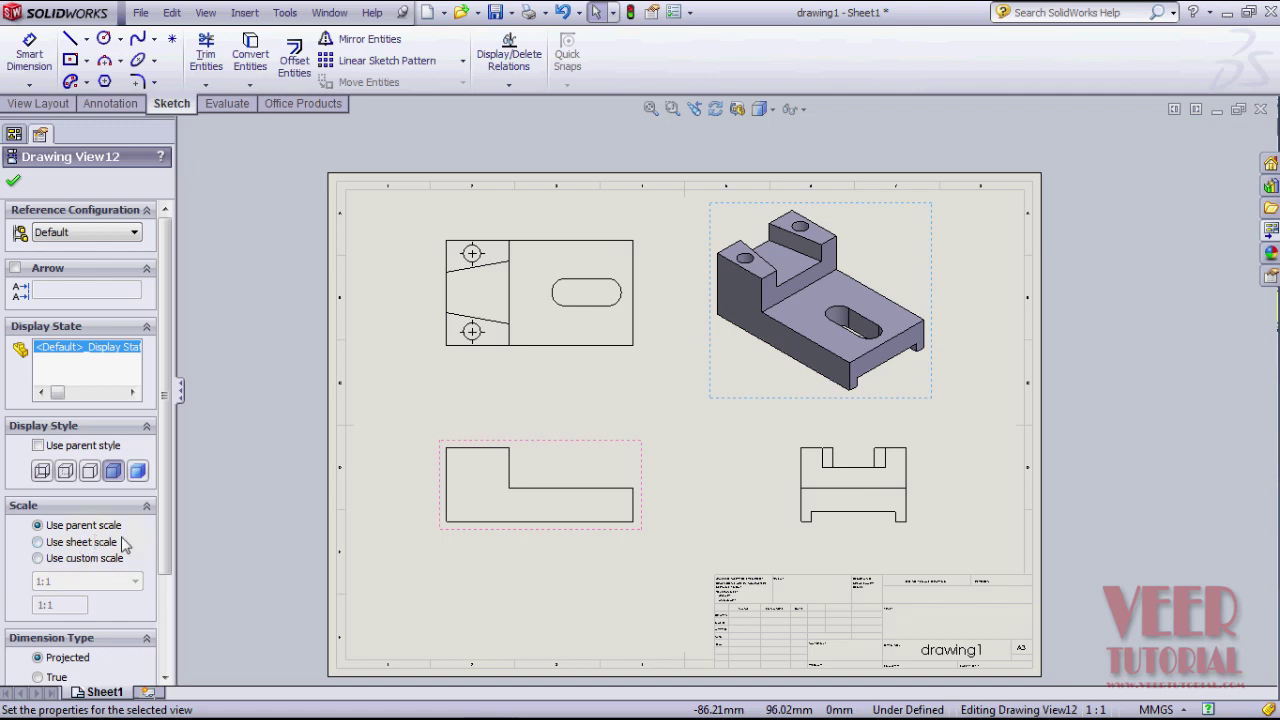
pyautogui.moveTo(169, 531); pyautogui.dragTo(166, 607)
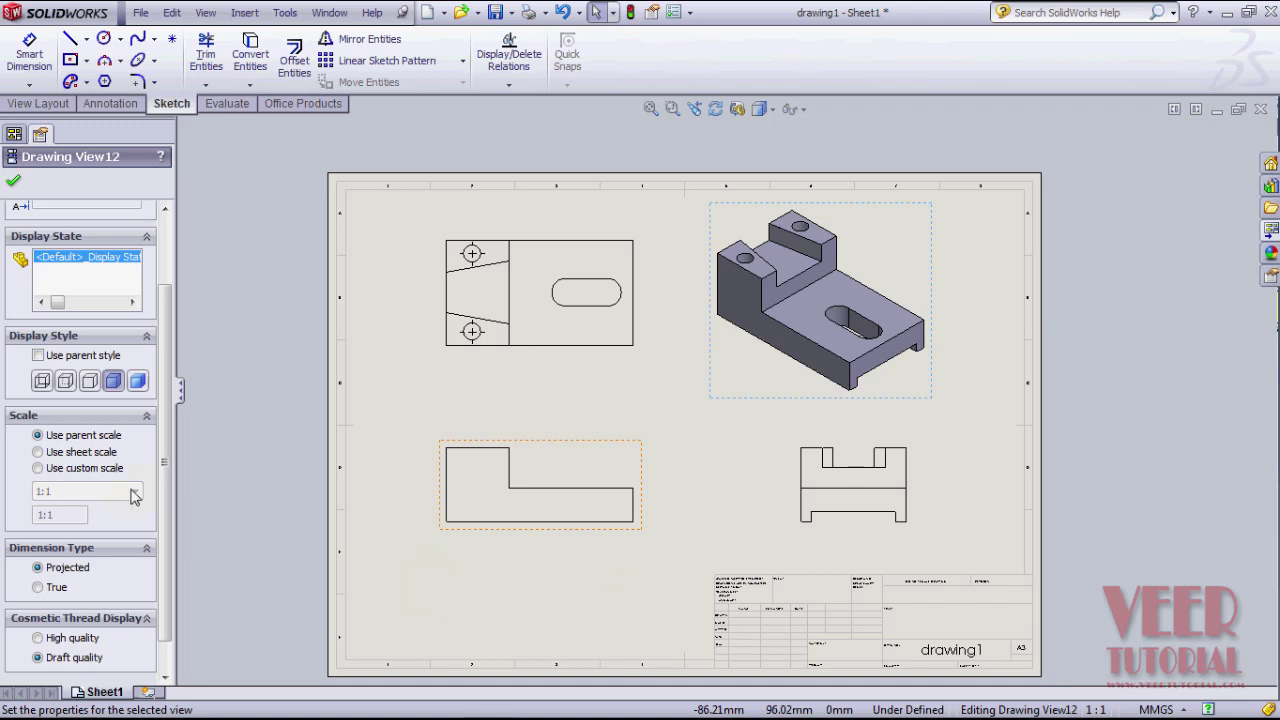
# Step: Try a 1:2 custom scale on the isometric view, keep 1:1, and close its properties
pyautogui.click(56, 474)
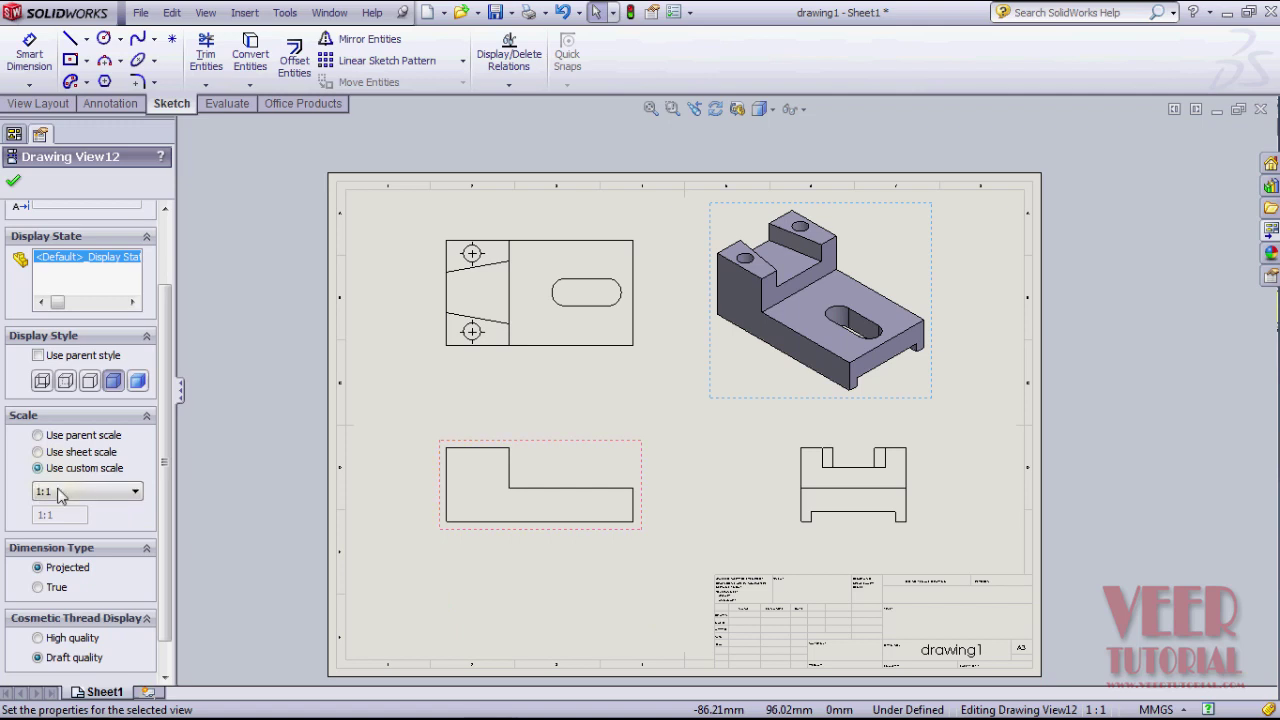
pyautogui.click(116, 492)
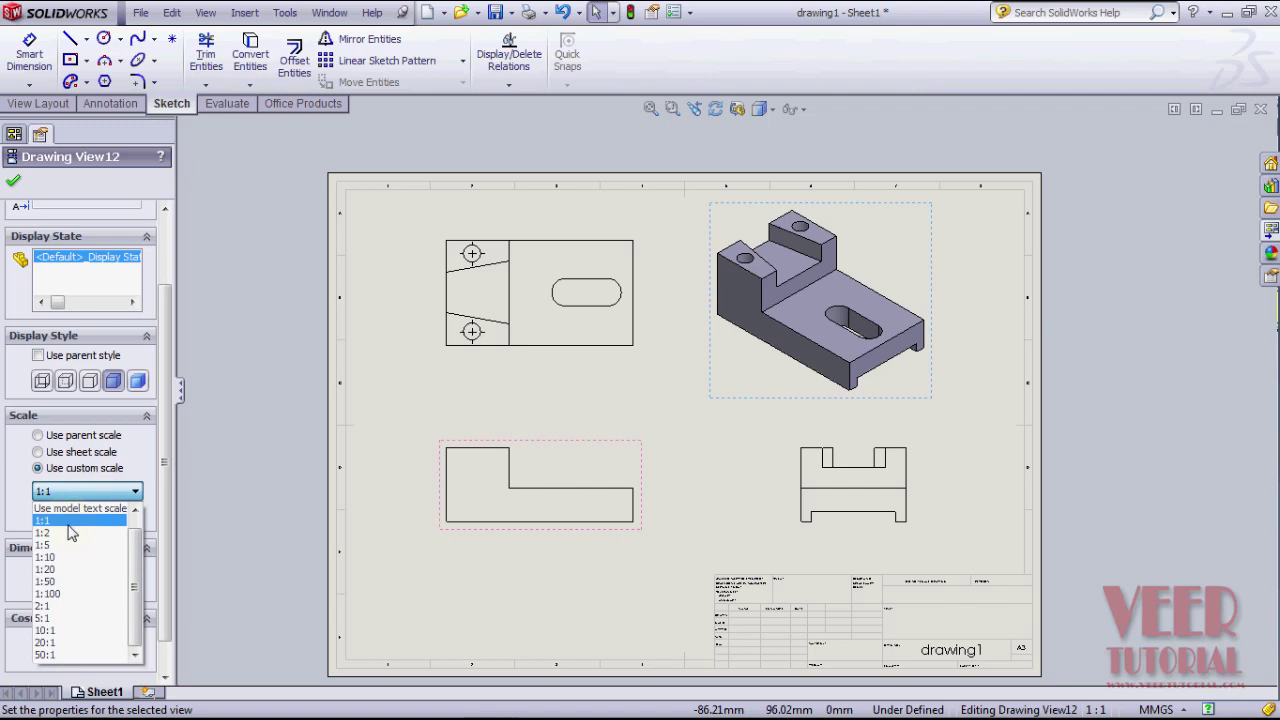
pyautogui.click(68, 532)
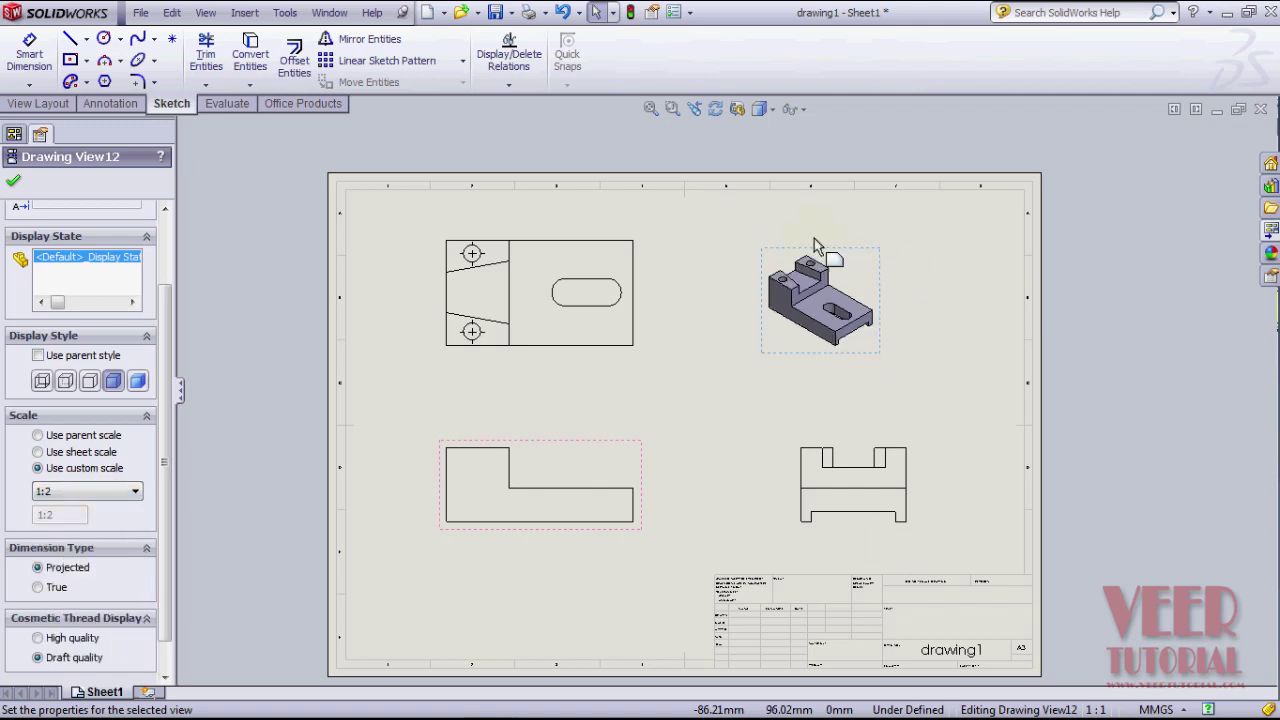
pyautogui.click(98, 492)
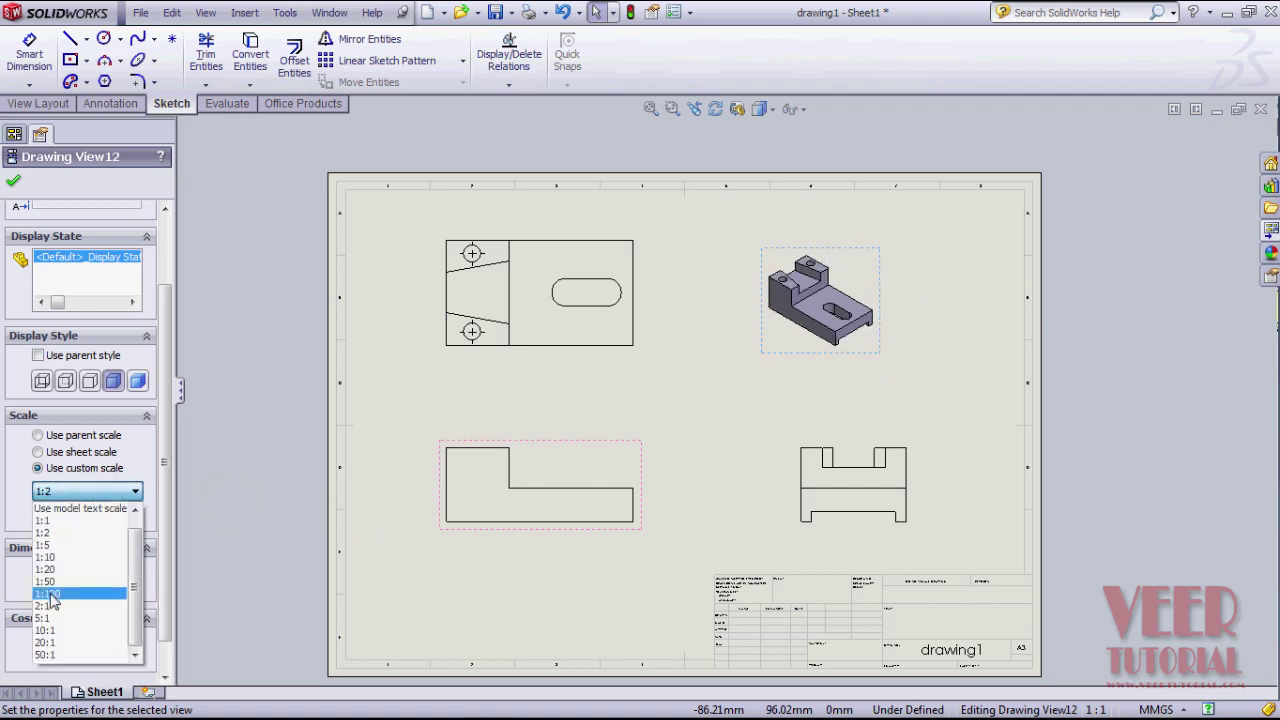
pyautogui.click(44, 521)
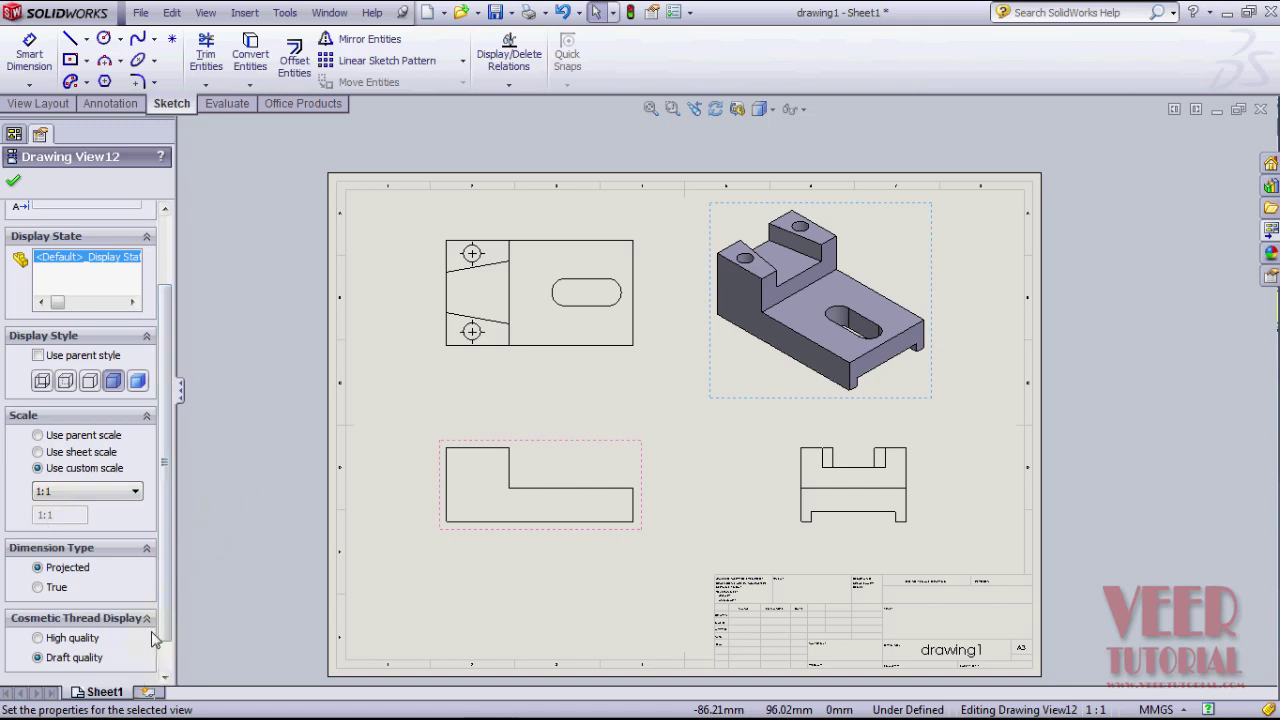
pyautogui.scroll(-2, 168, 648)
pyautogui.scroll(3, 179, 650)
pyautogui.scroll(3, 196, 623)
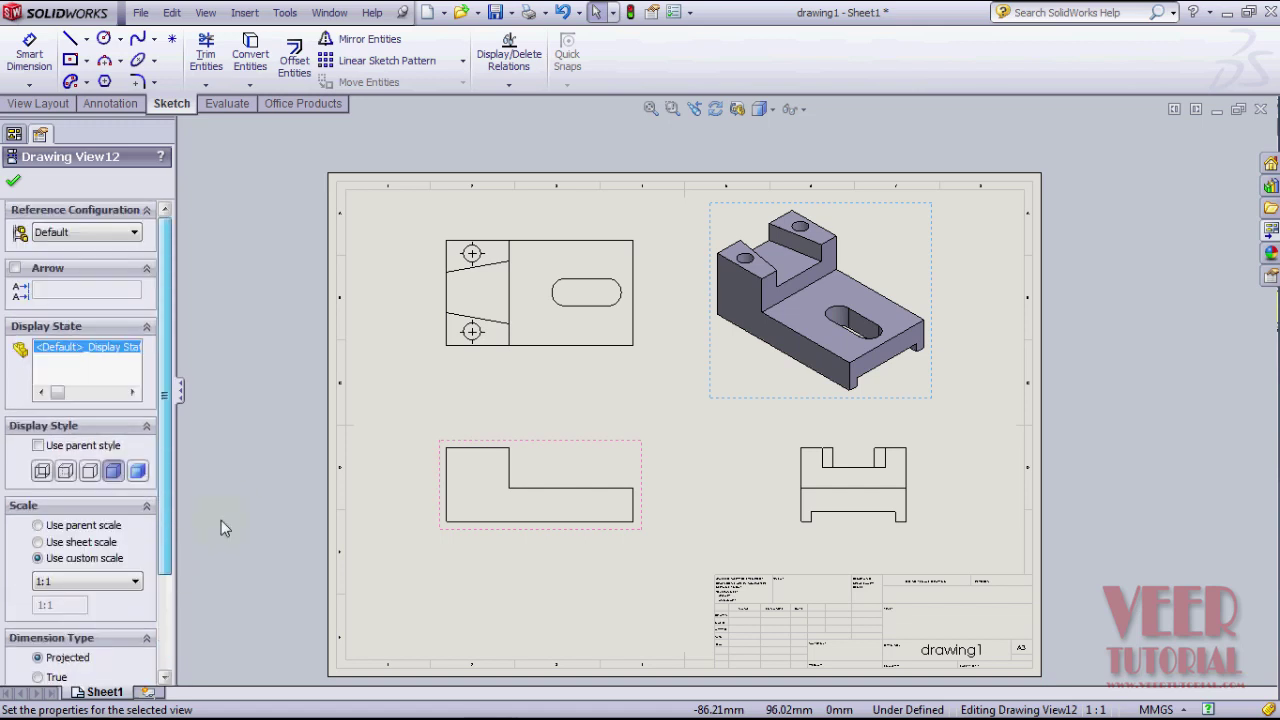
pyautogui.click(13, 181)
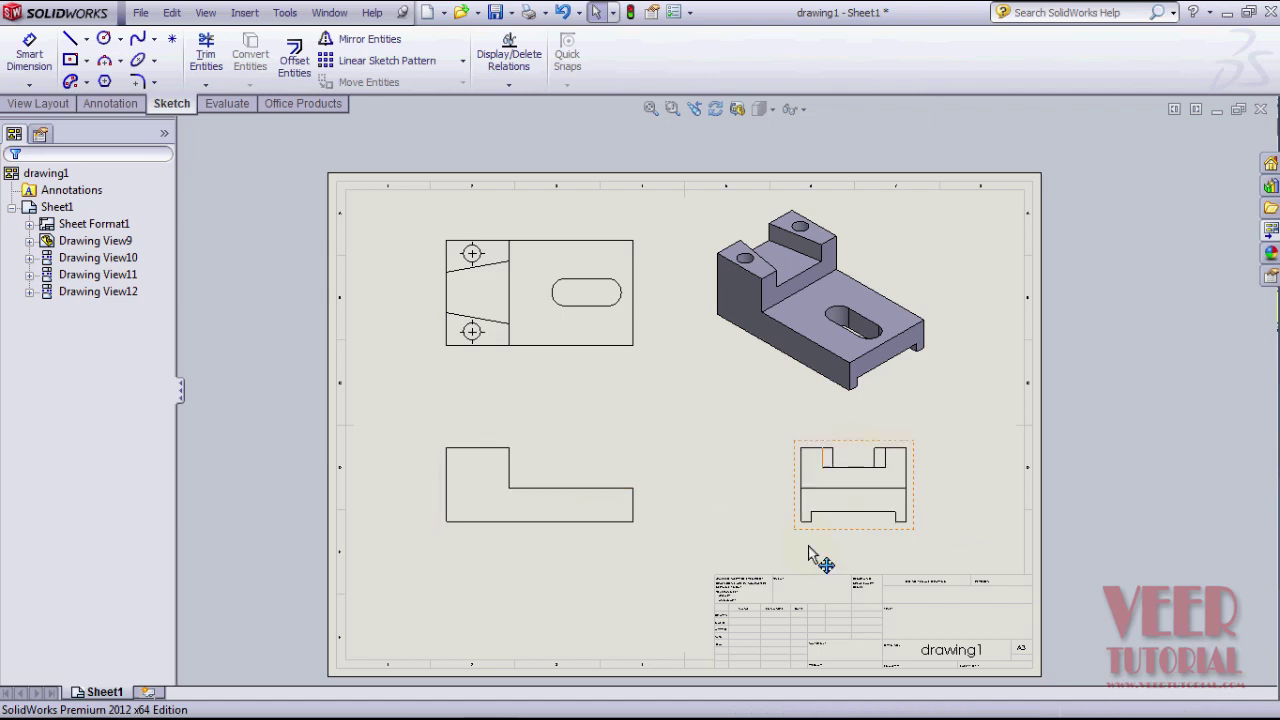
pyautogui.click(601, 505)
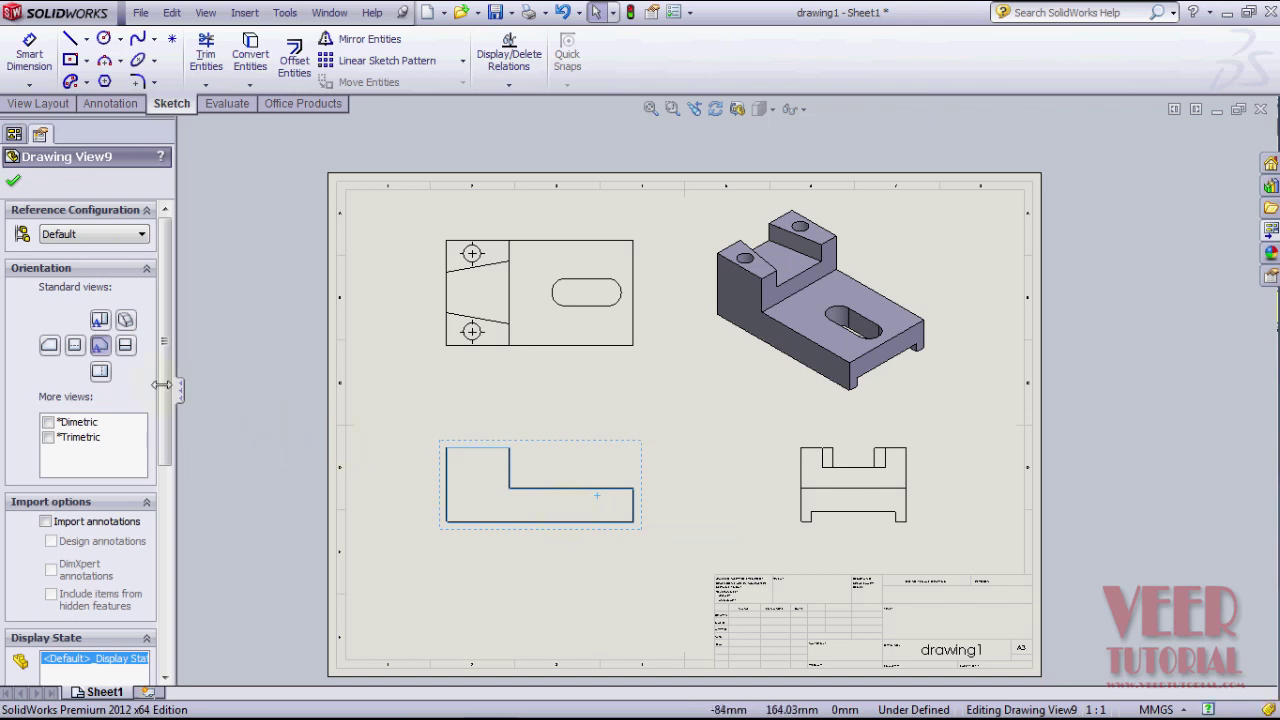
pyautogui.click(124, 346)
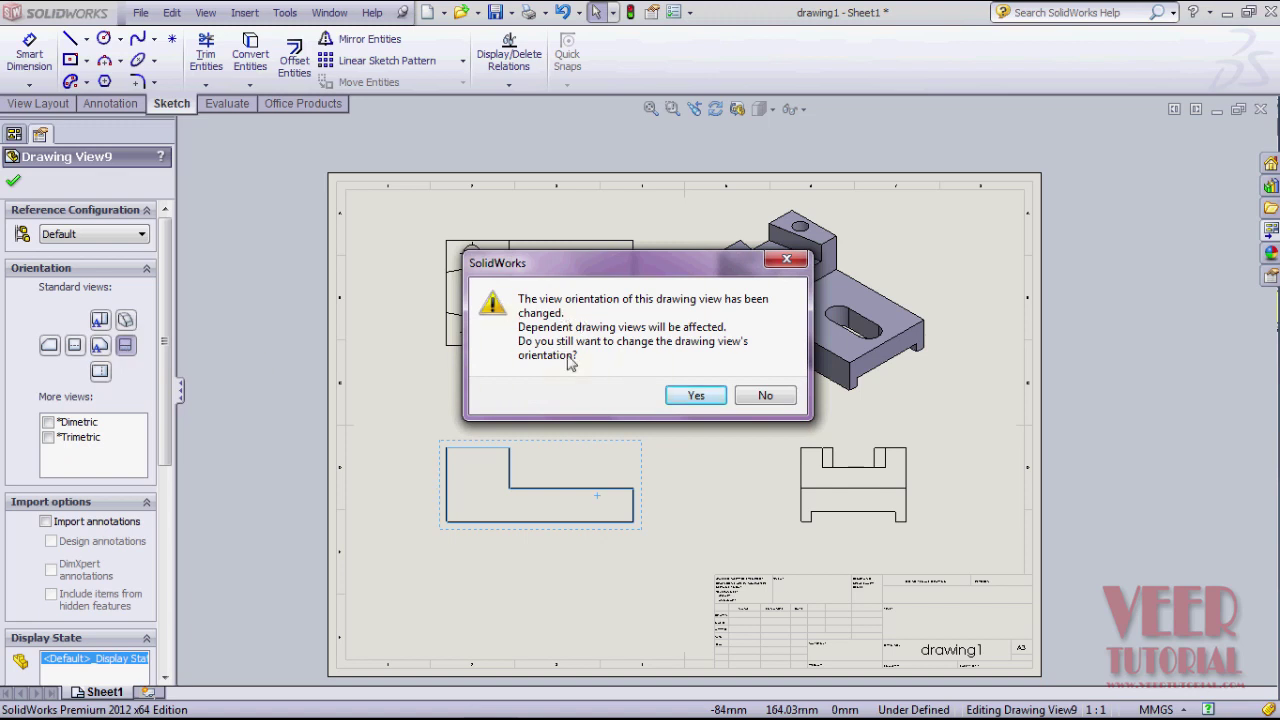
pyautogui.click(697, 396)
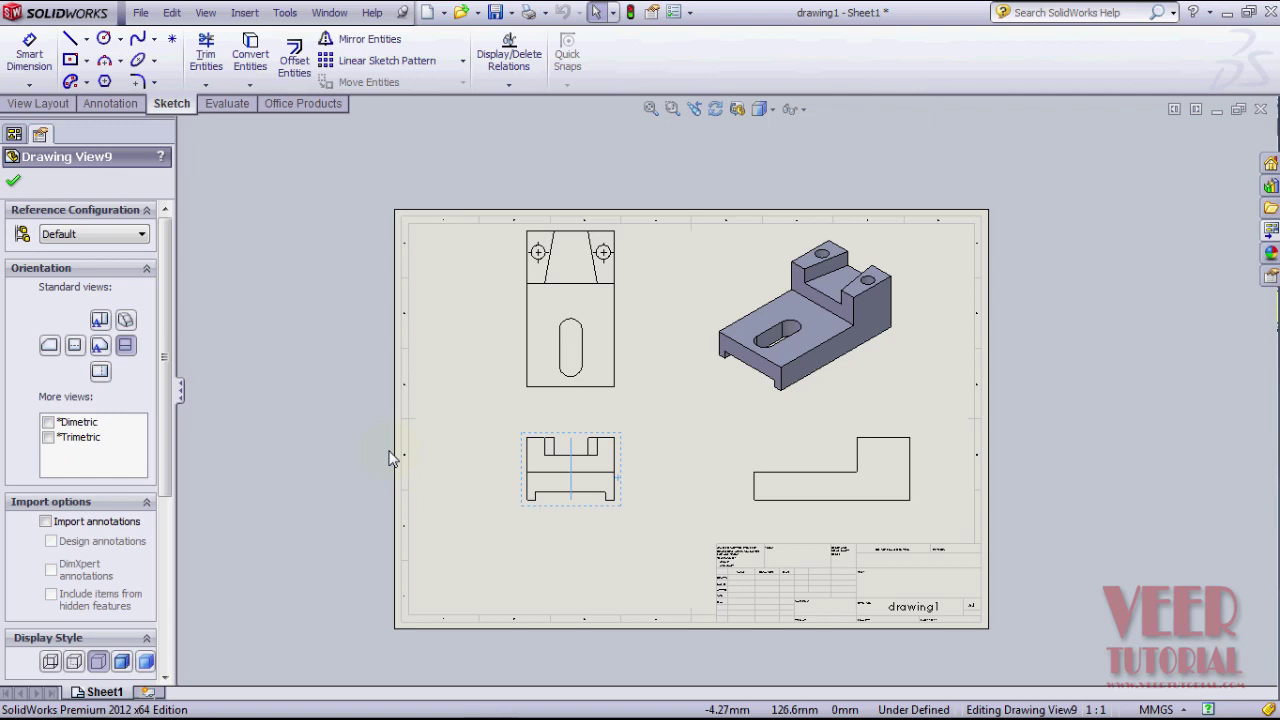
pyautogui.click(597, 517)
pyautogui.click(99, 344)
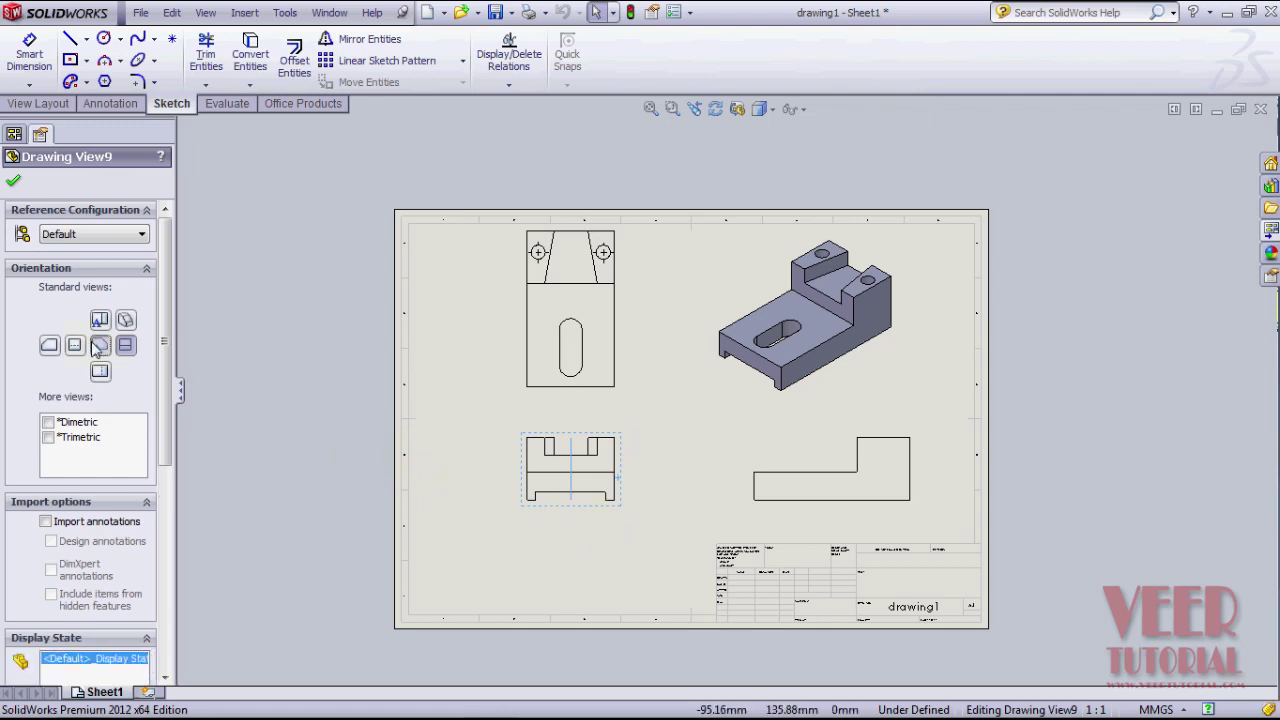
pyautogui.click(696, 396)
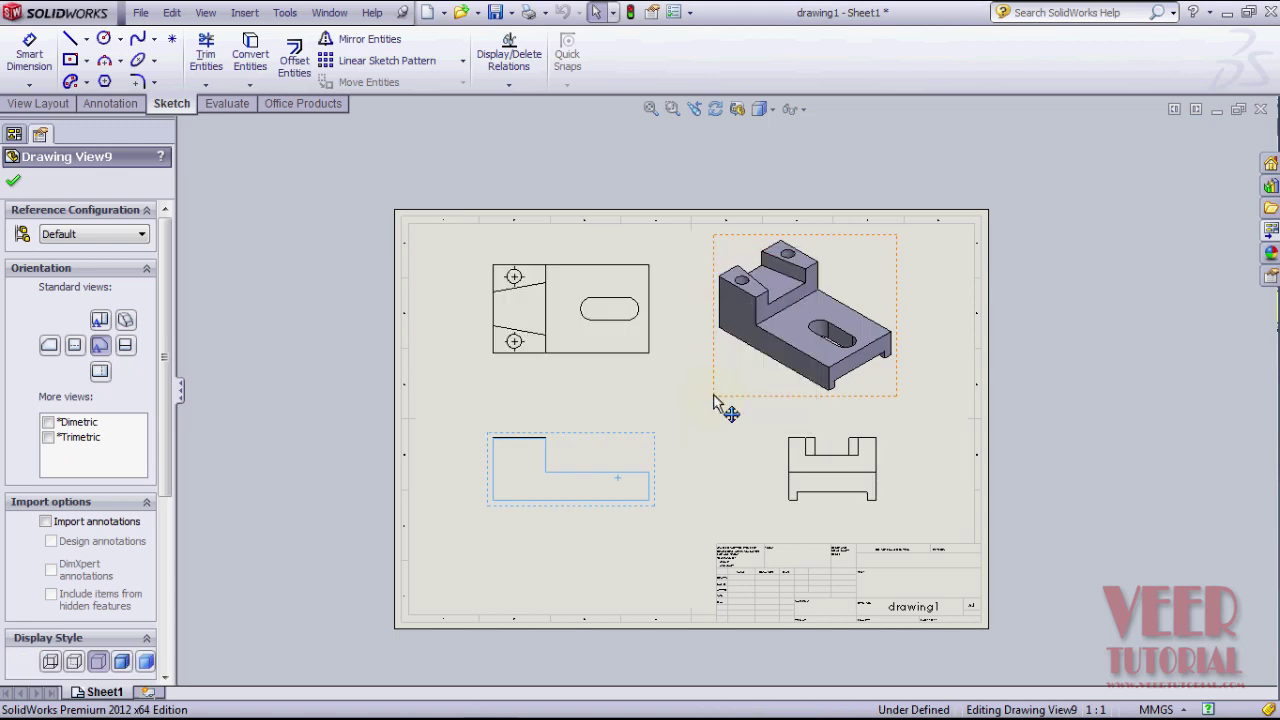
# Step: Box-select the lower-right side view and delete it
pyautogui.click(13, 181)
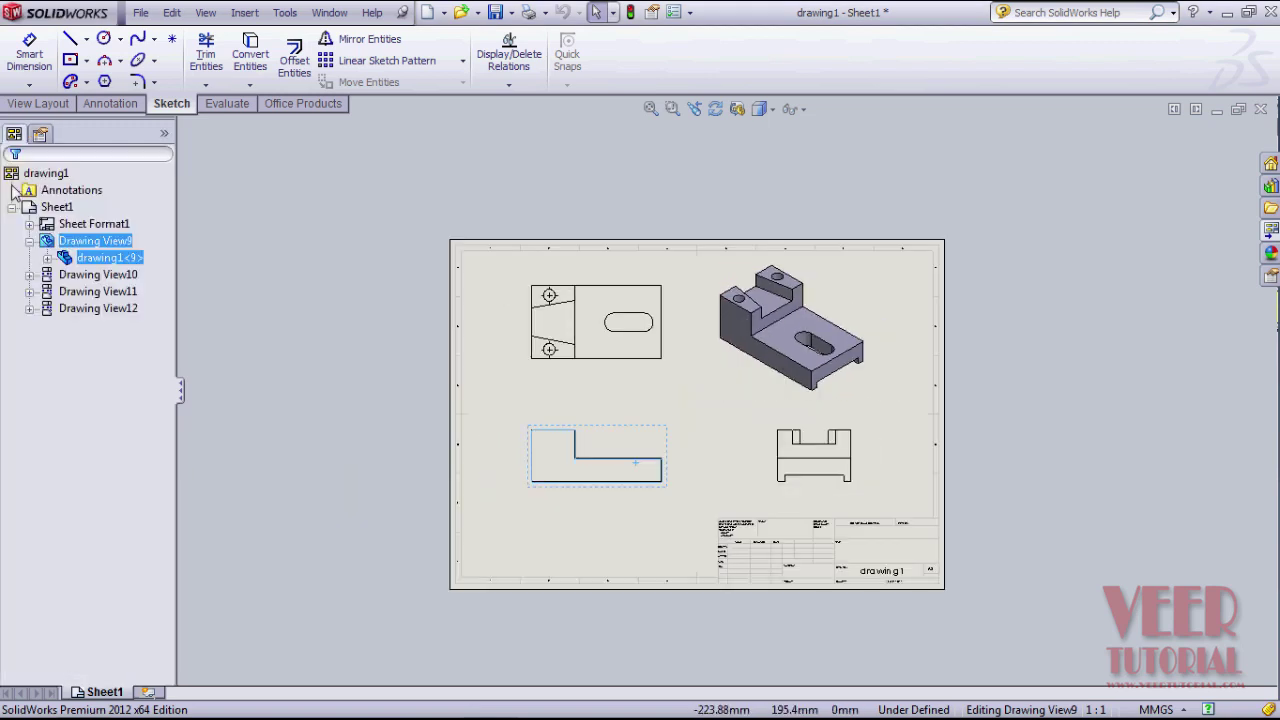
pyautogui.click(1040, 395)
pyautogui.scroll(-2, 1022, 395)
pyautogui.scroll(1, 1022, 395)
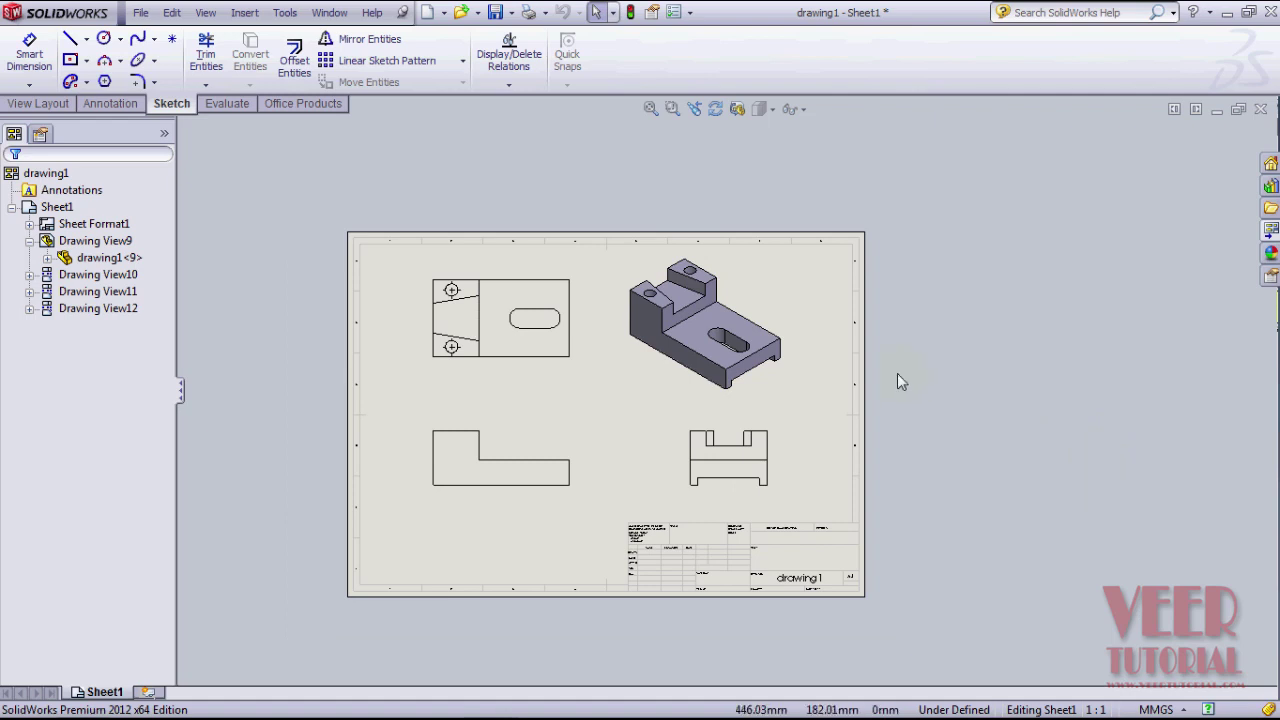
pyautogui.scroll(-1, 582, 347)
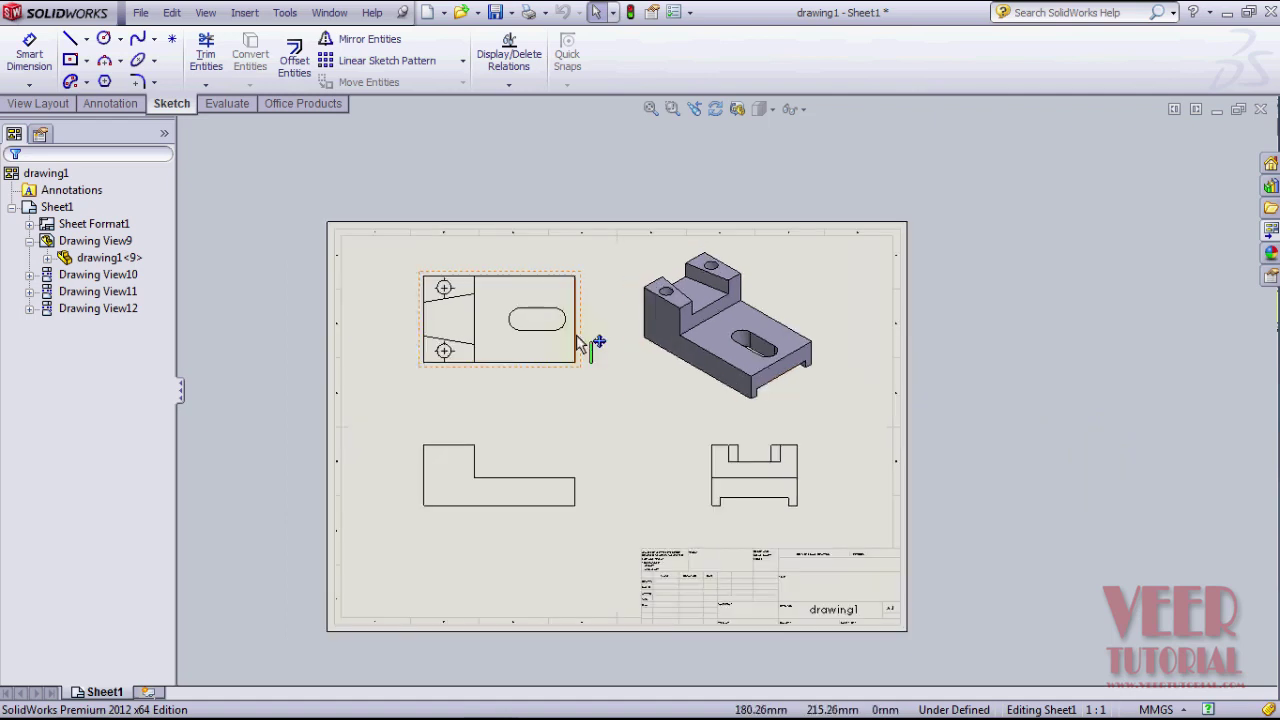
pyautogui.scroll(-1, 585, 343)
pyautogui.moveTo(443, 589); pyautogui.dragTo(878, 288)
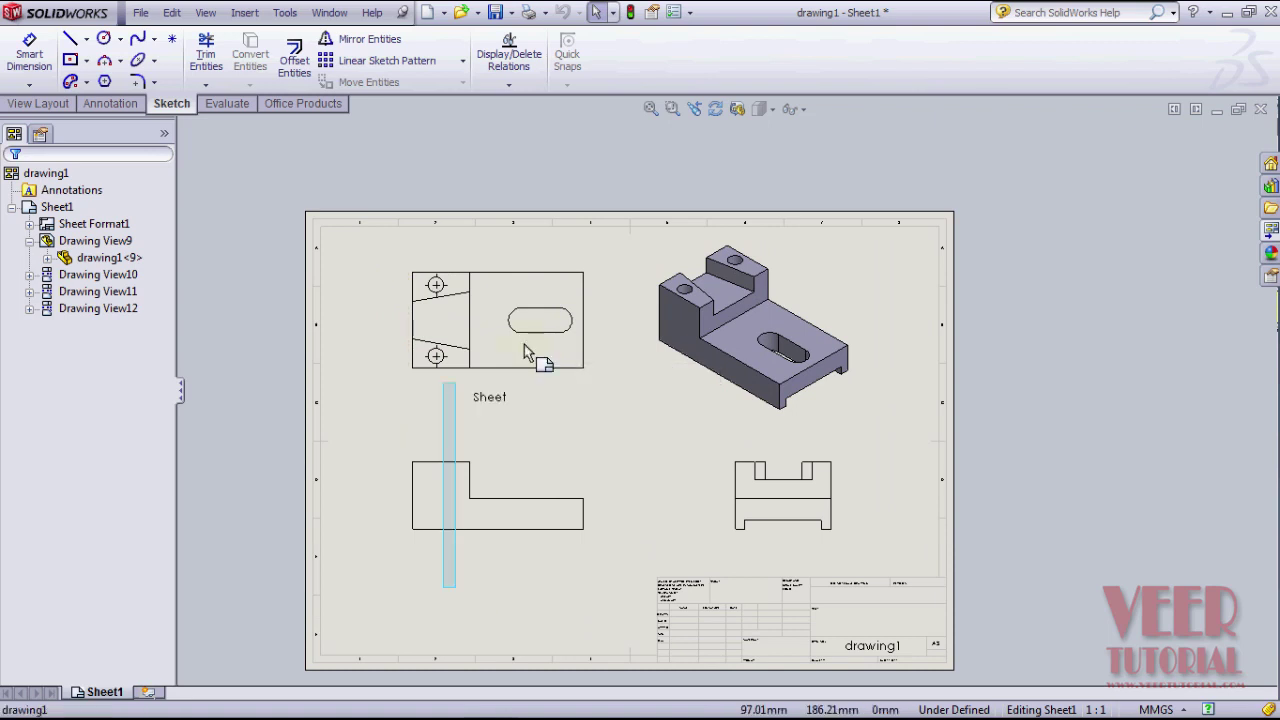
pyautogui.press('Delete')
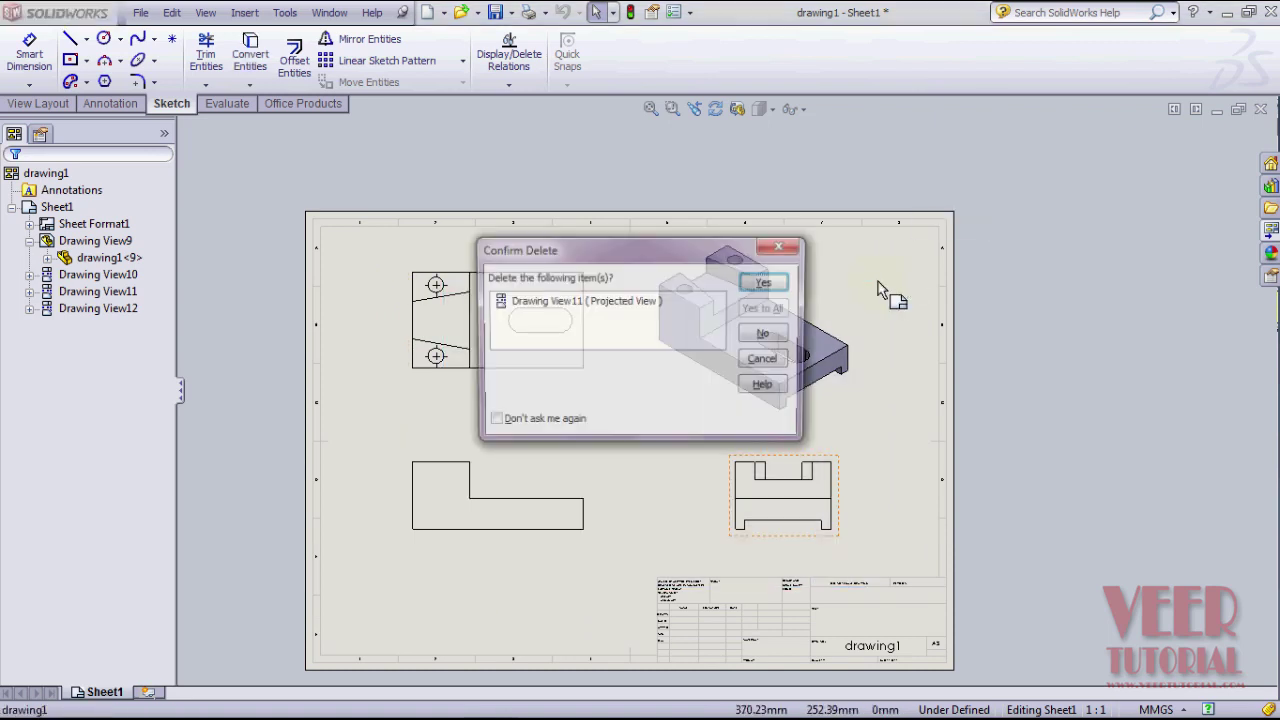
pyautogui.click(770, 285)
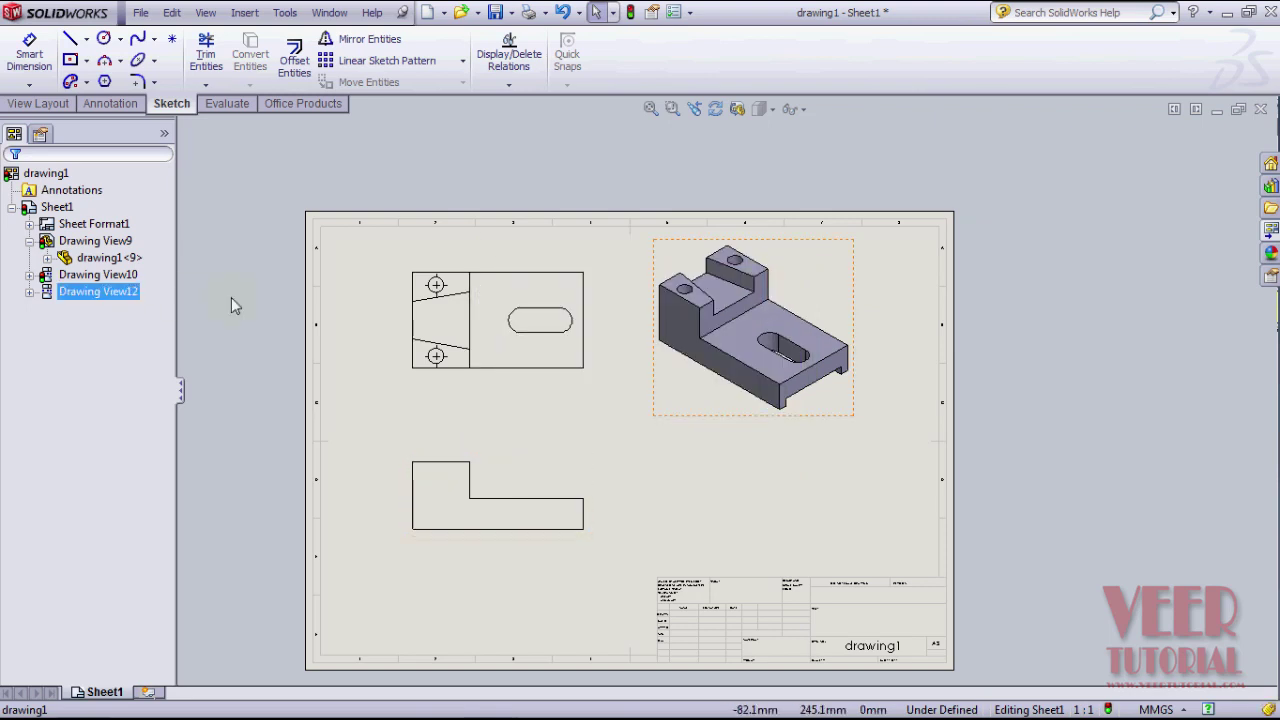
# Step: Delete the remaining three drawing views selected in the tree
pyautogui.click(124, 243)
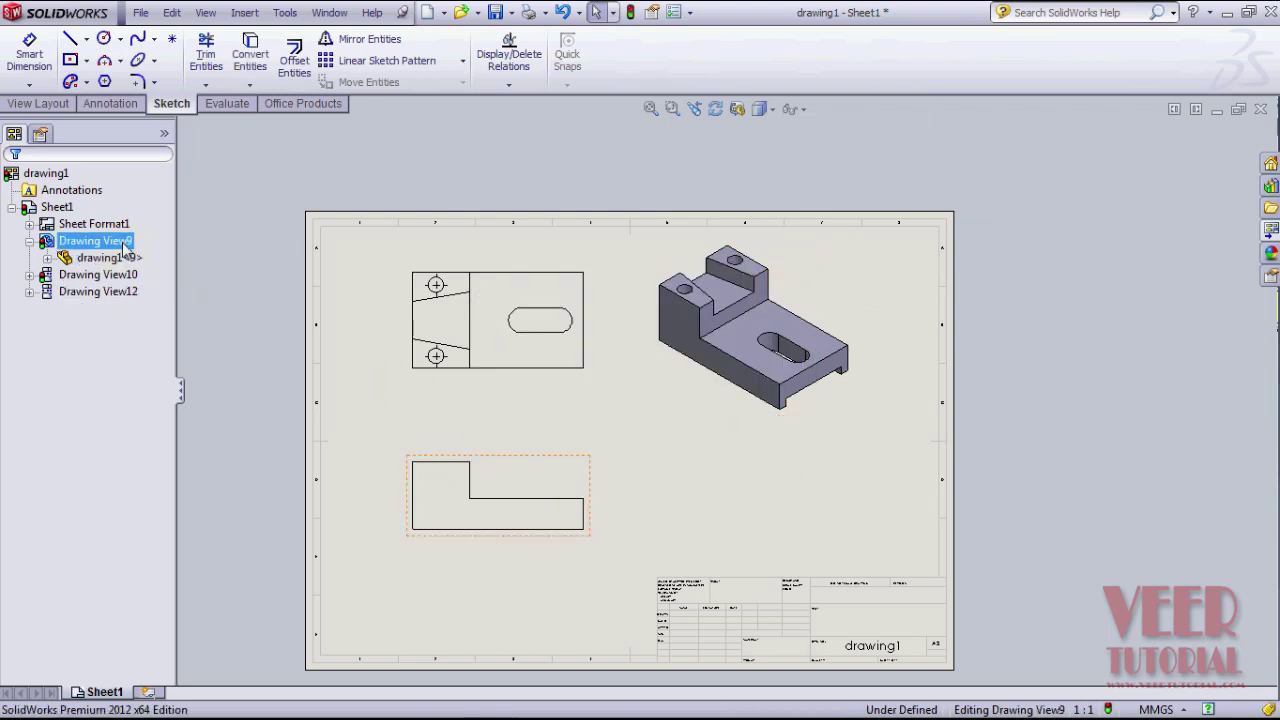
pyautogui.keyDown('ctrl'); pyautogui.click(100, 274); pyautogui.keyUp('ctrl')
pyautogui.keyDown('ctrl'); pyautogui.click(102, 292); pyautogui.keyUp('ctrl')
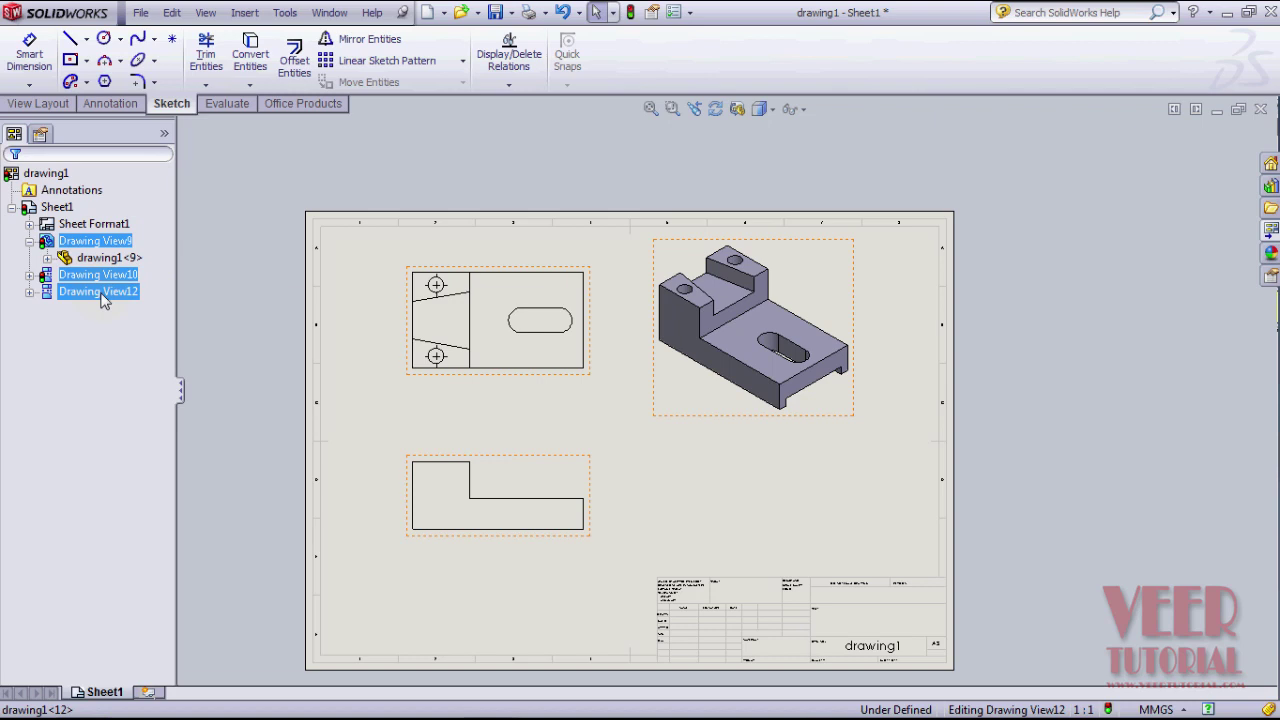
pyautogui.rightClick(102, 295)
pyautogui.click(158, 491)
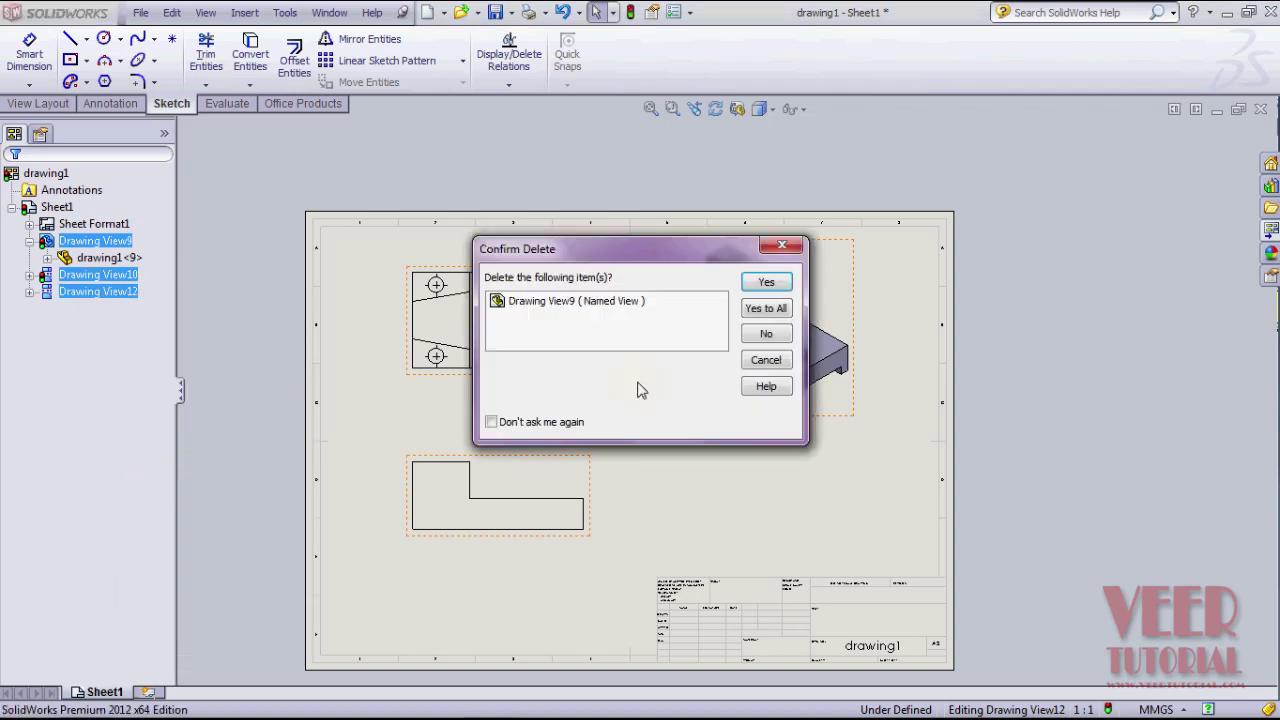
pyautogui.click(758, 309)
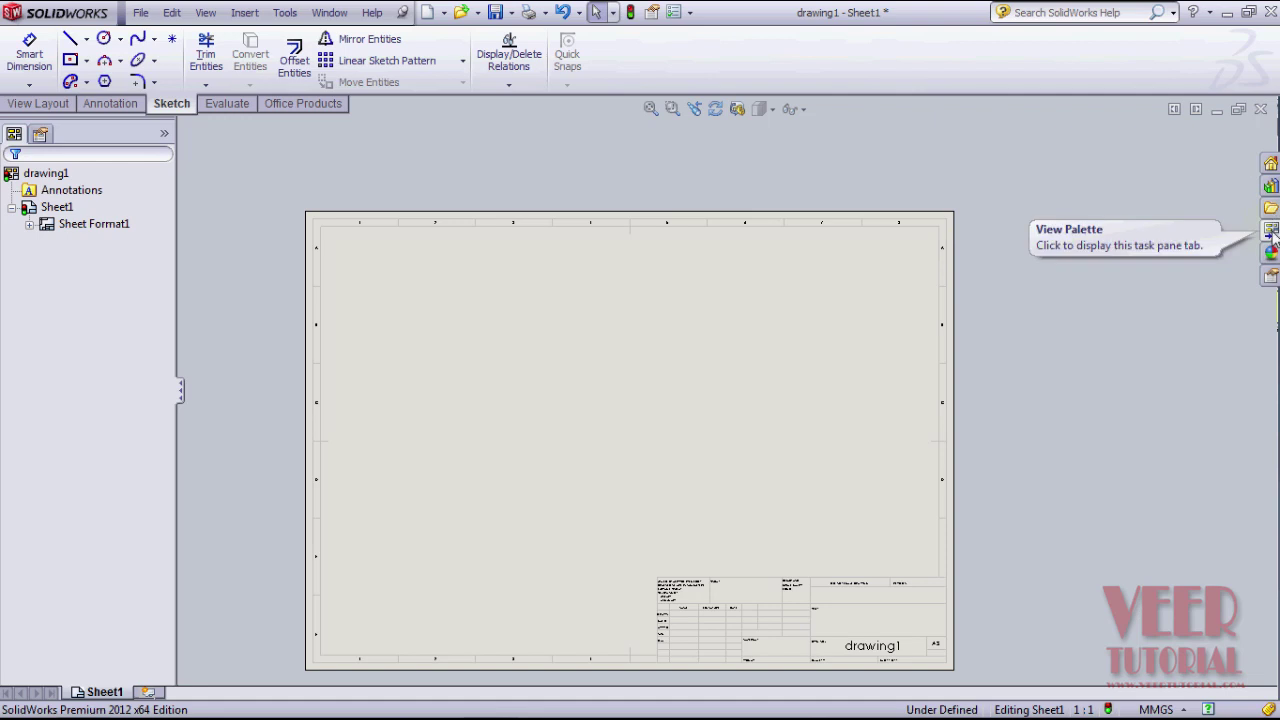
# Step: Load drawing1.SLDPRT into the View Palette and drag its Top view to the sheet's upper left
pyautogui.click(1272, 231)
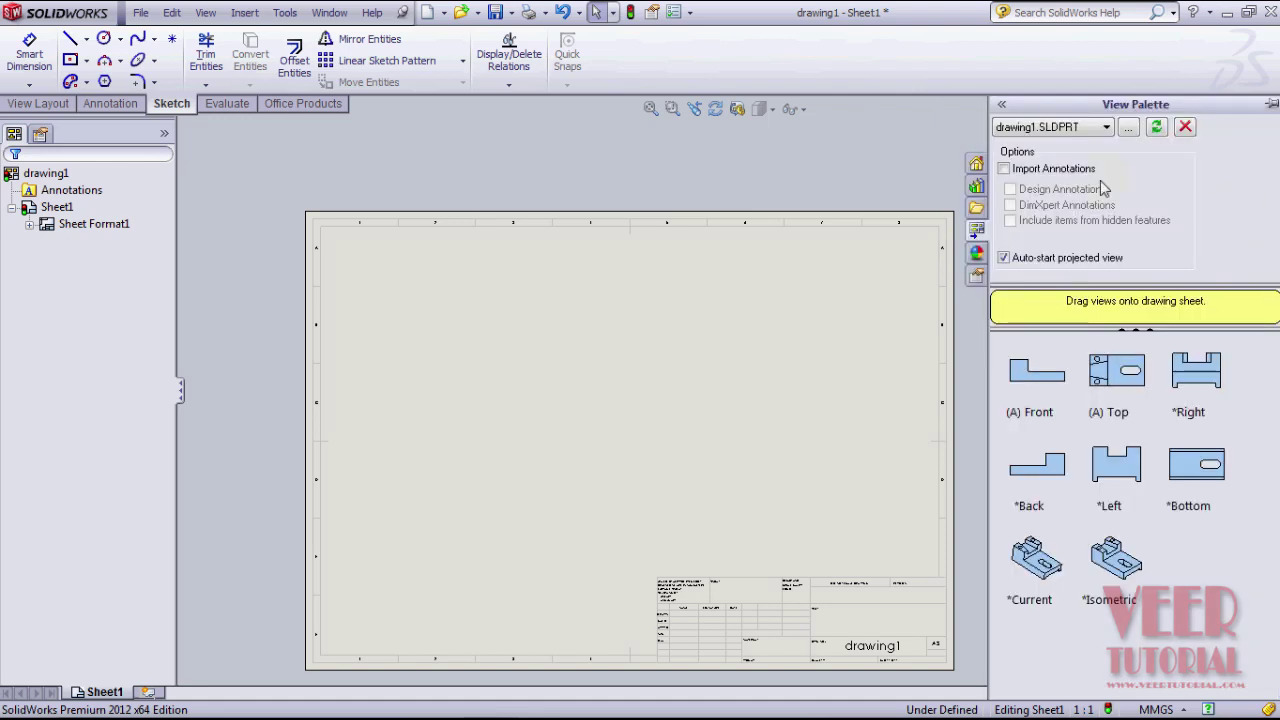
pyautogui.click(1103, 128)
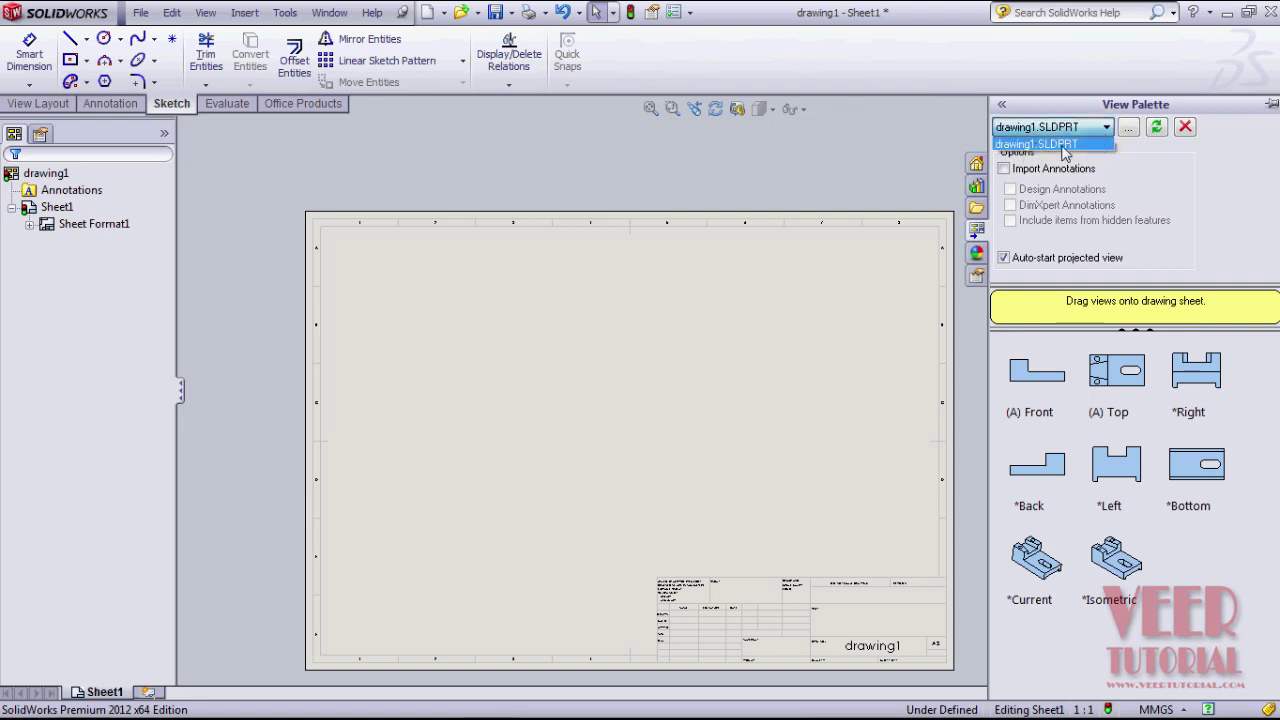
pyautogui.click(1065, 146)
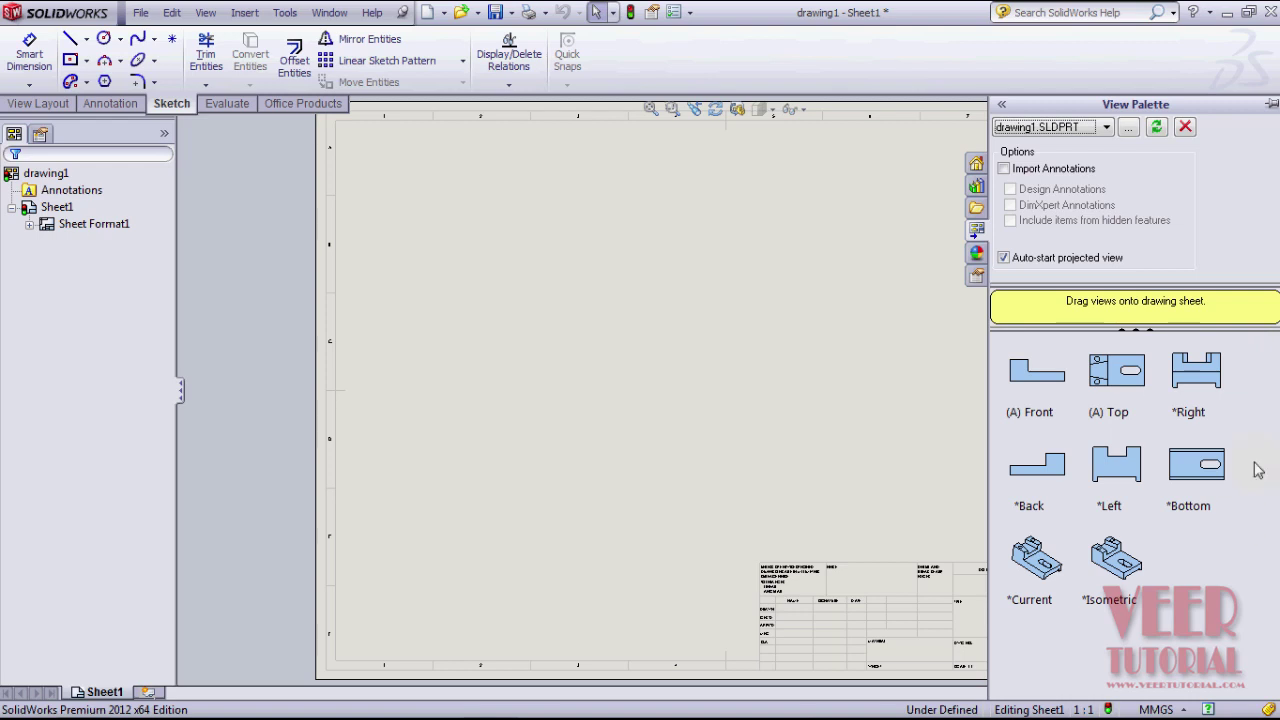
pyautogui.click(1117, 378)
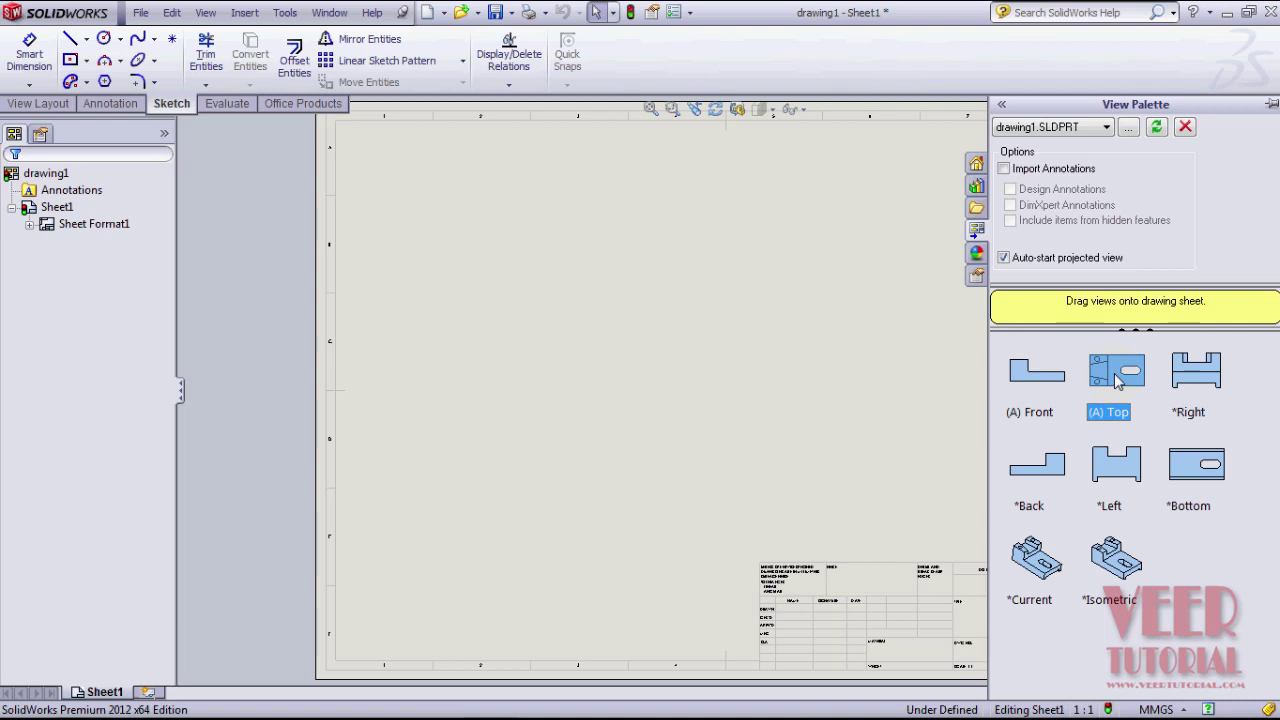
pyautogui.moveTo(1117, 378); pyautogui.dragTo(515, 222)
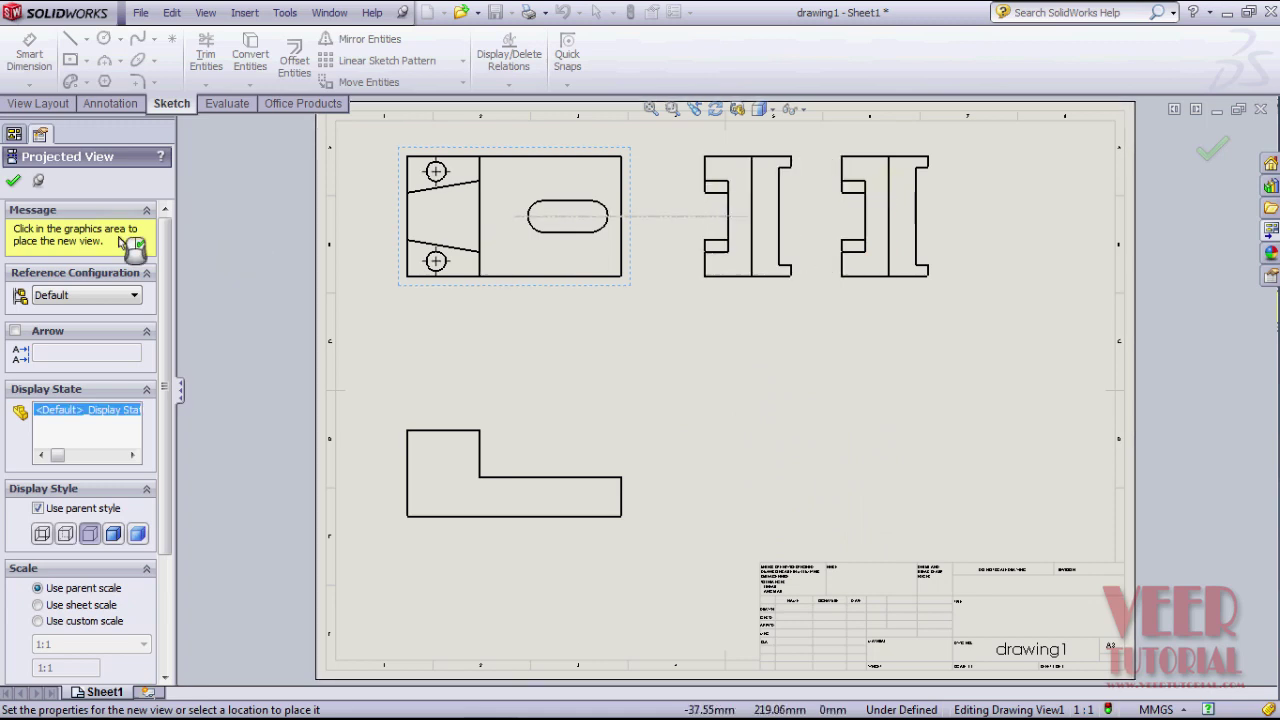
# Step: Confirm the projected views below and right of the top view, then fit the sheet
pyautogui.click(14, 181)
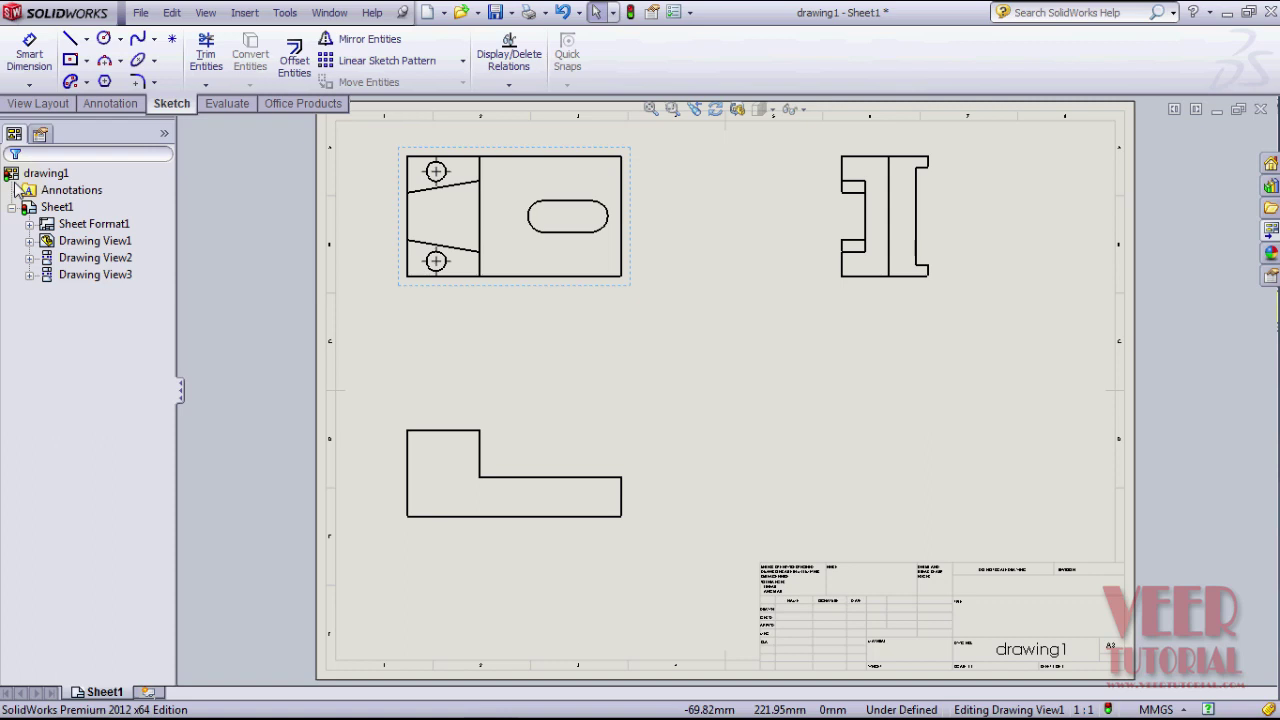
pyautogui.click(657, 437)
pyautogui.press('f')
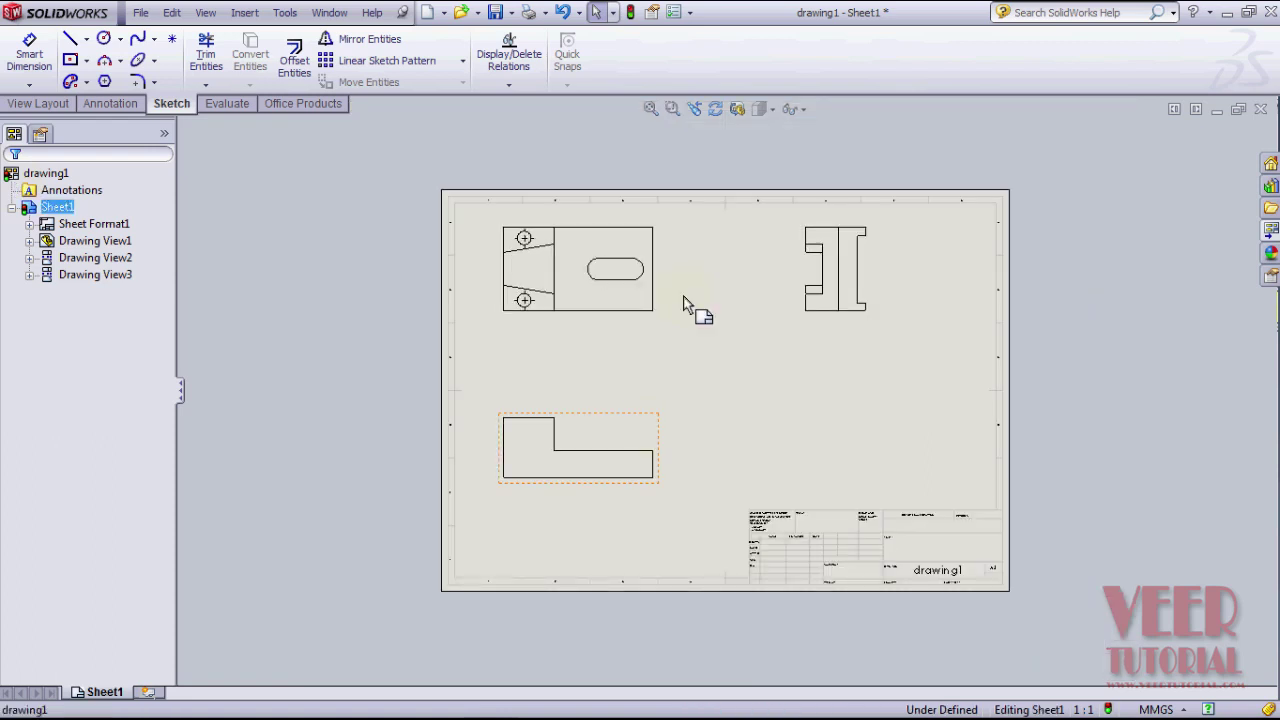